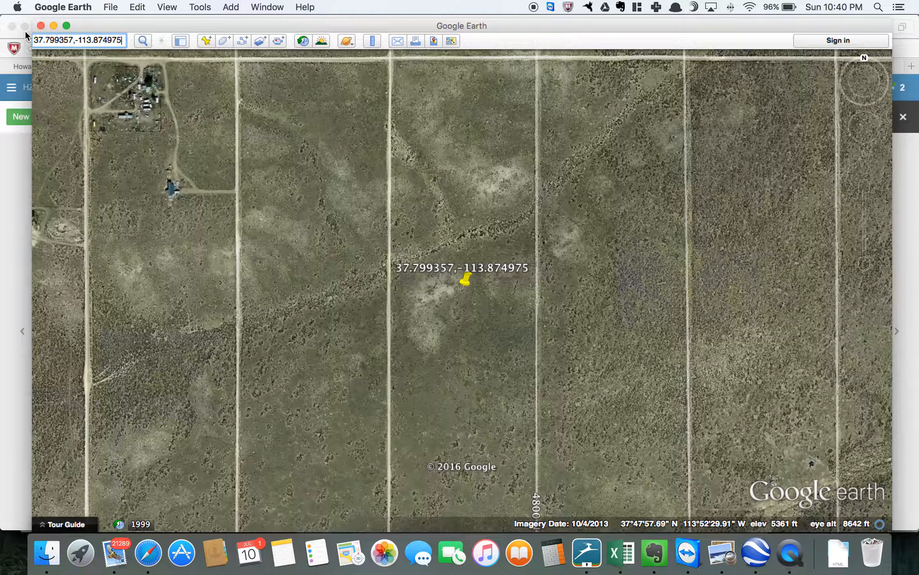
- Add a placemark named NW at the searched location 37.799357,-113.874975
{"action": "left_click", "coordinate": [206, 39]}
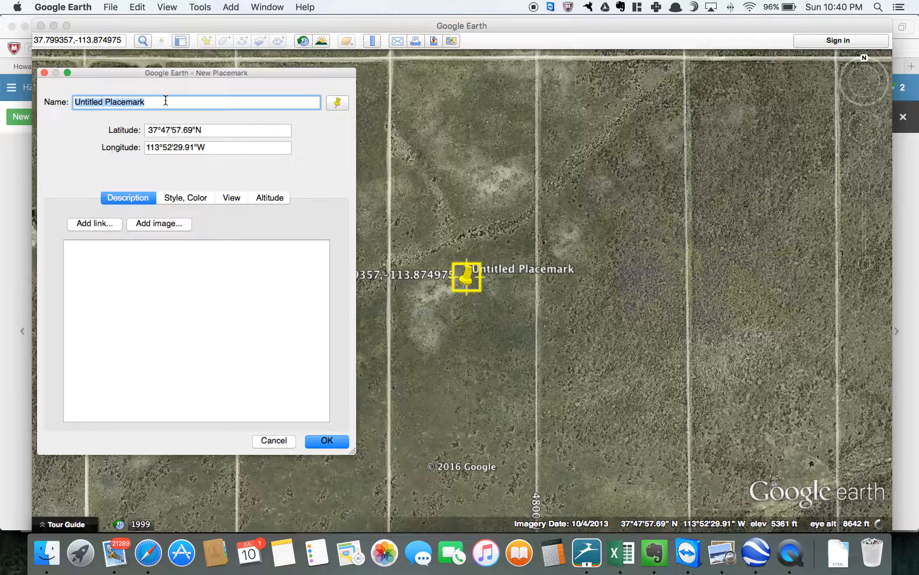
{"action": "type", "text": "NW"}
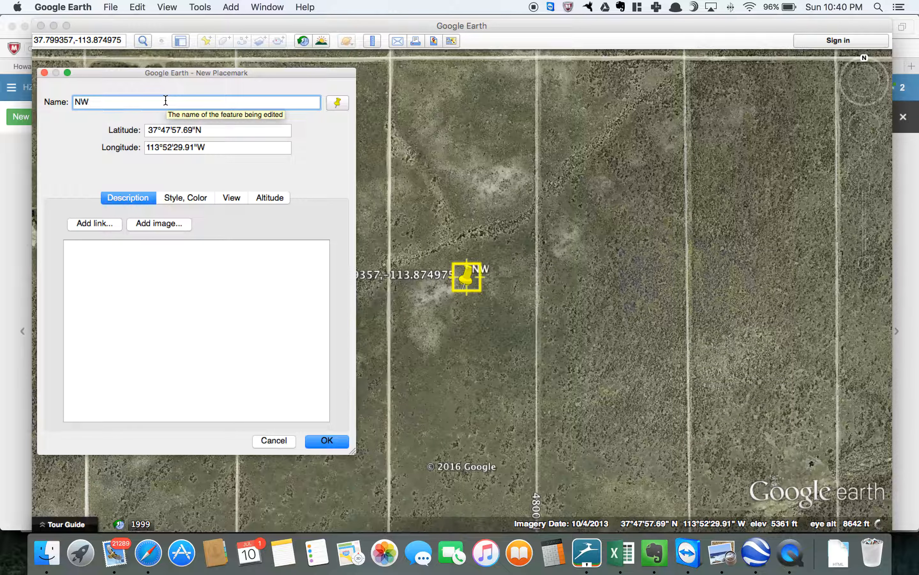
{"action": "left_click", "coordinate": [326, 441]}
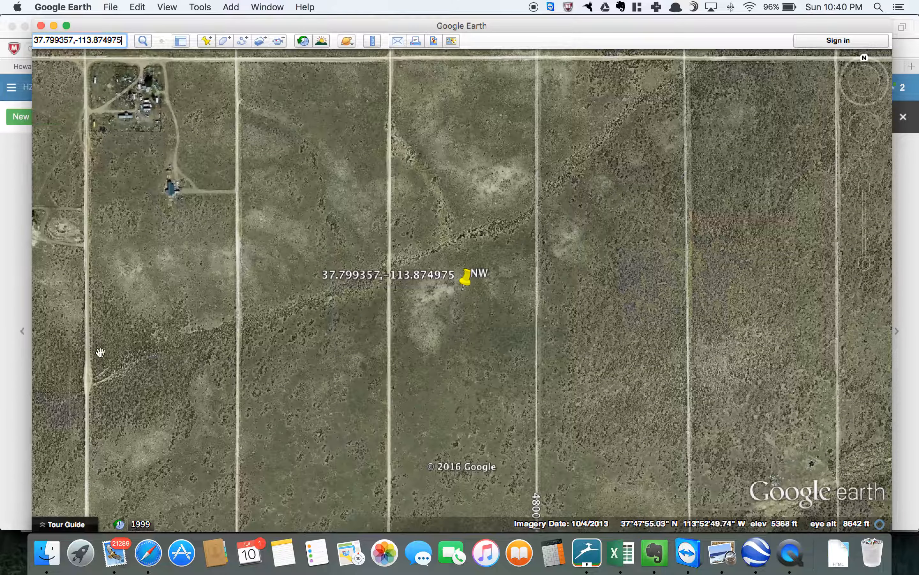
{"action": "left_click", "coordinate": [19, 374]}
{"action": "left_click", "coordinate": [272, 290]}
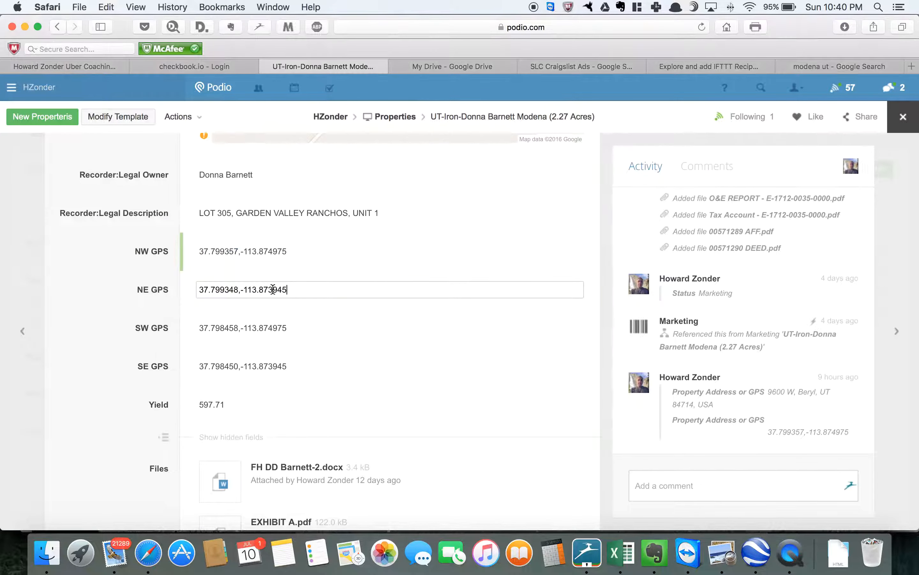
{"action": "left_click_drag", "start_coordinate": [305, 291], "coordinate": [185, 292]}
{"action": "key", "text": "super+c"}
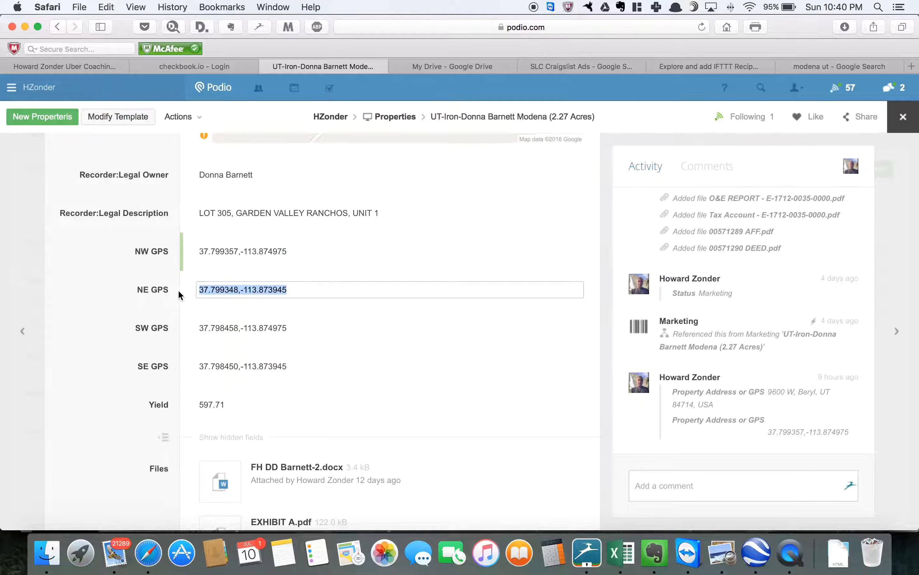
{"action": "key", "text": "super+Tab"}
{"action": "left_click", "coordinate": [110, 42]}
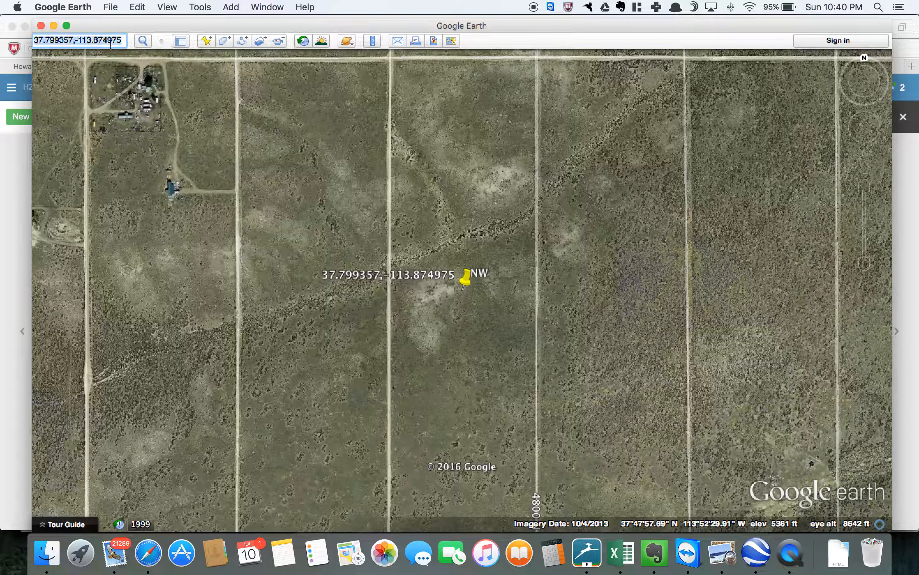
{"action": "key", "text": "super+v"}
{"action": "key", "text": "Return"}
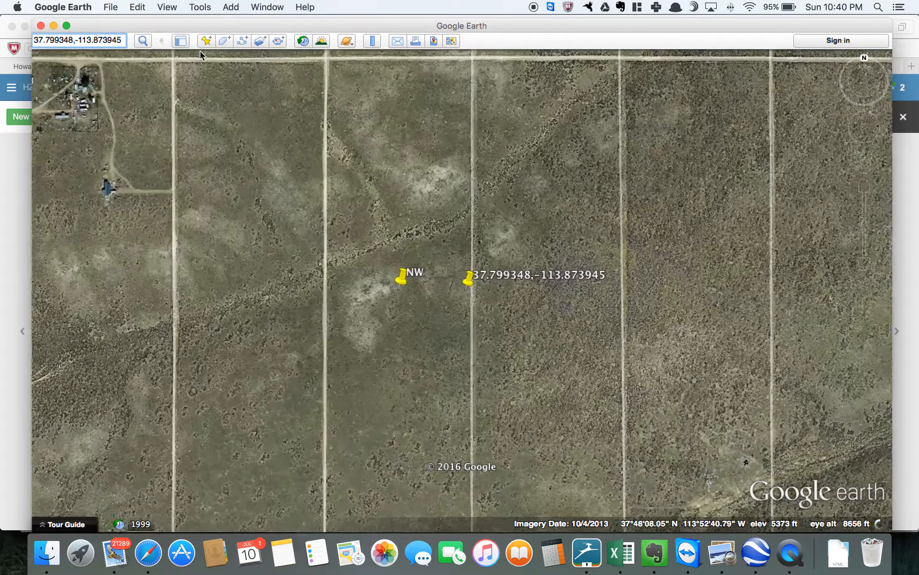
- Add a placemark named NE, moved slightly east onto the road at about 37°47'57.63"N, 113°52'25.85"W
{"action": "left_click", "coordinate": [206, 42]}
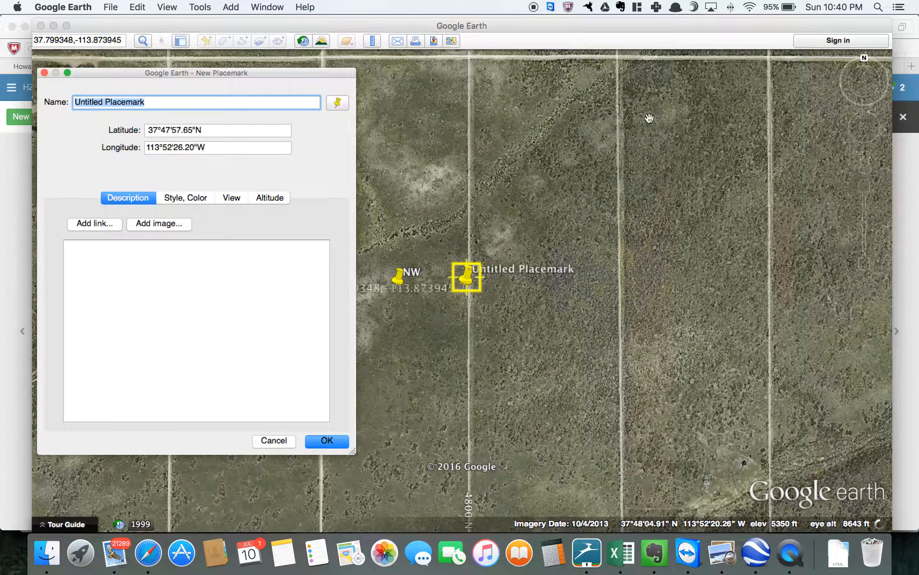
{"action": "left_click", "coordinate": [865, 188]}
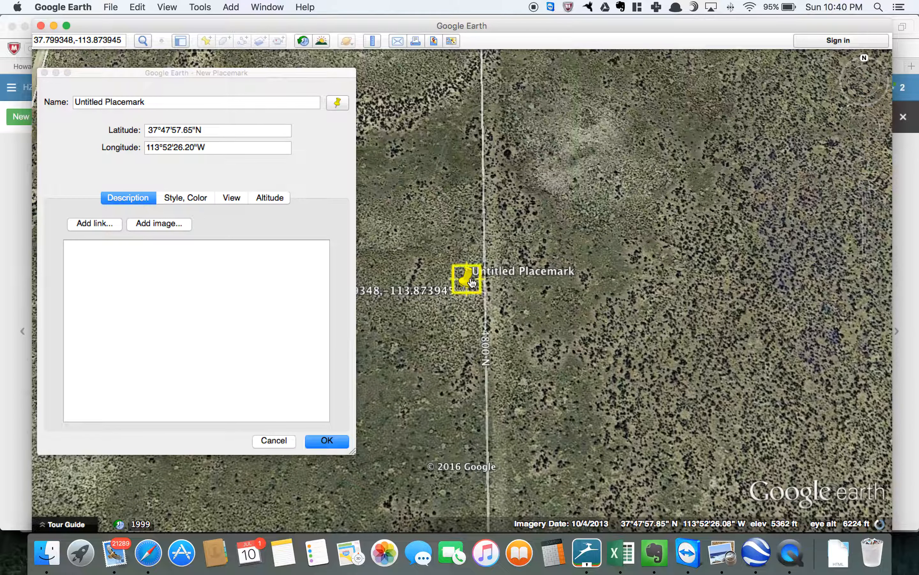
{"action": "left_click_drag", "start_coordinate": [472, 283], "coordinate": [487, 300]}
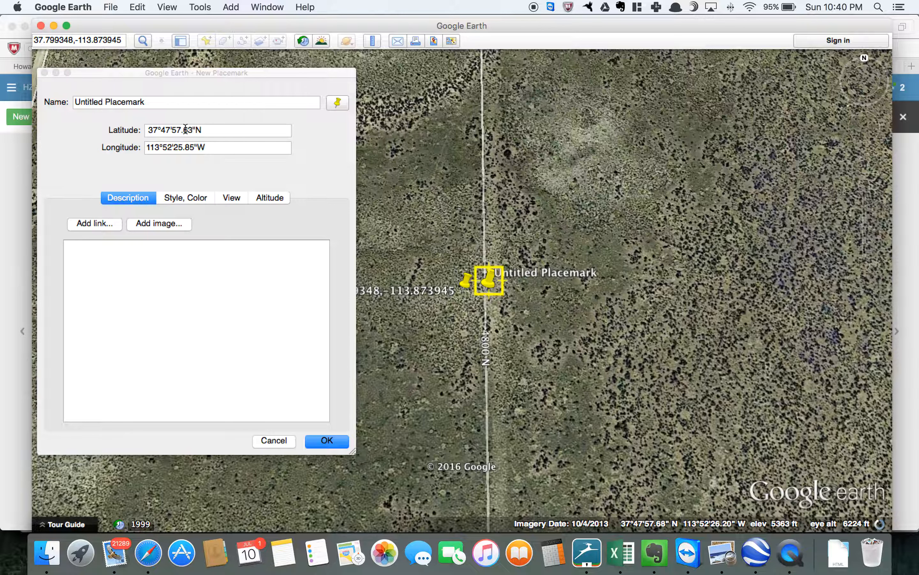
{"action": "left_click", "coordinate": [164, 102]}
{"action": "type", "text": "NE"}
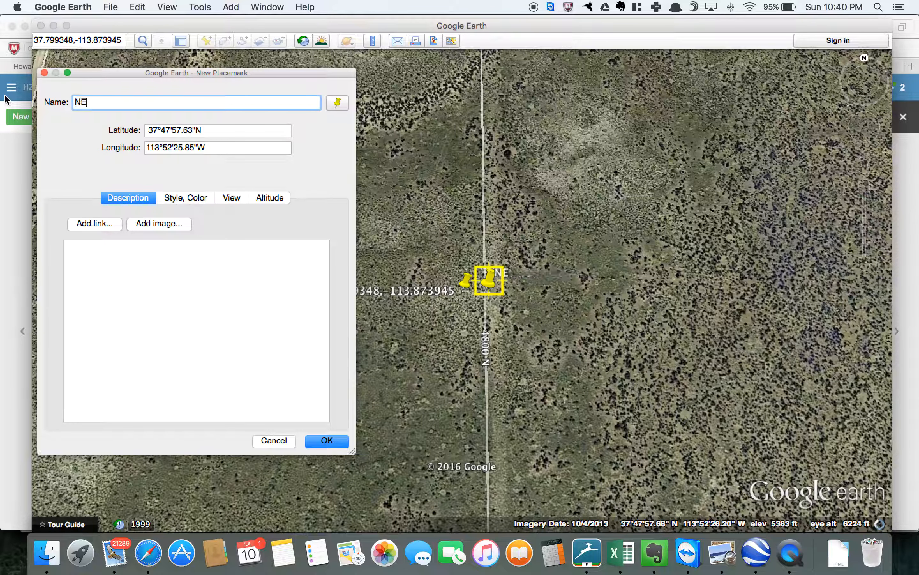
{"action": "left_click", "coordinate": [326, 441]}
{"action": "left_click", "coordinate": [20, 371]}
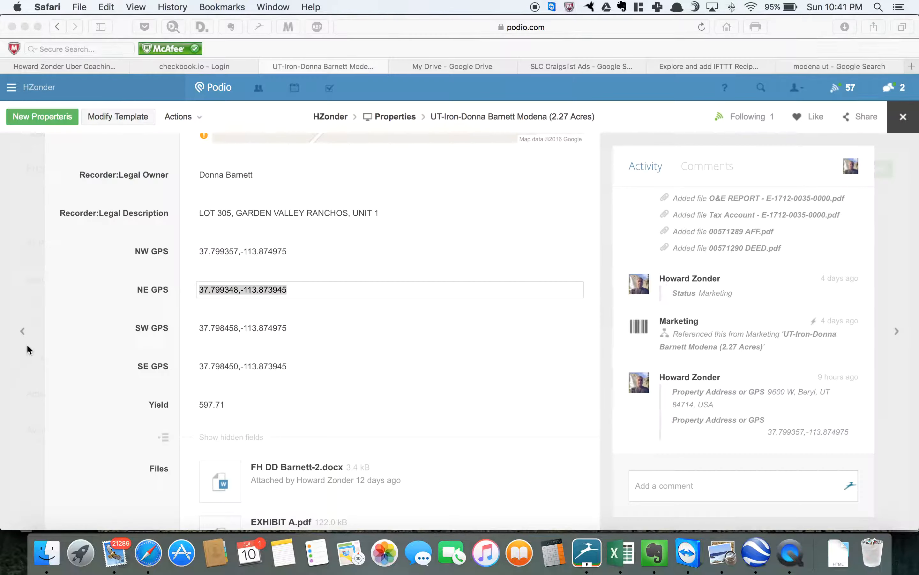
{"action": "left_click", "coordinate": [230, 334]}
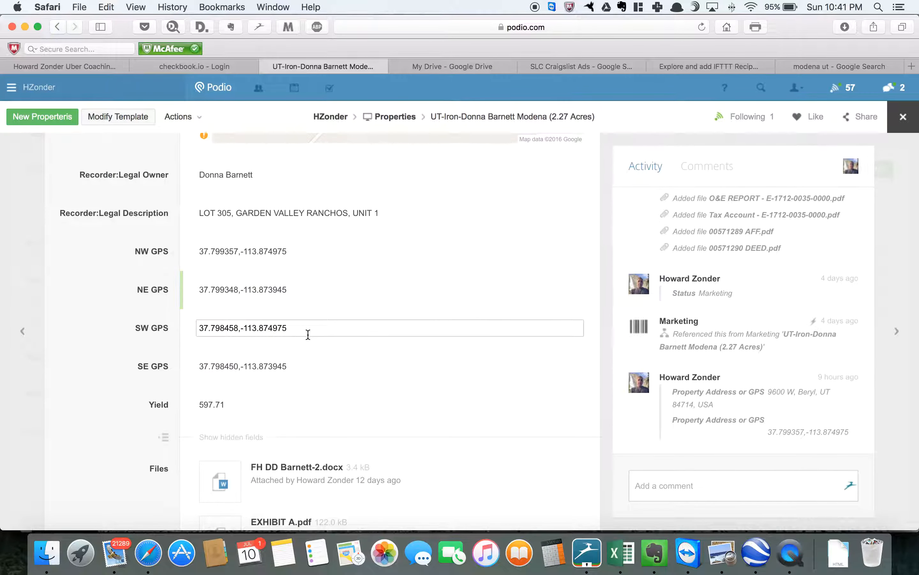
{"action": "left_click_drag", "start_coordinate": [305, 330], "coordinate": [176, 323]}
{"action": "key", "text": "super+c"}
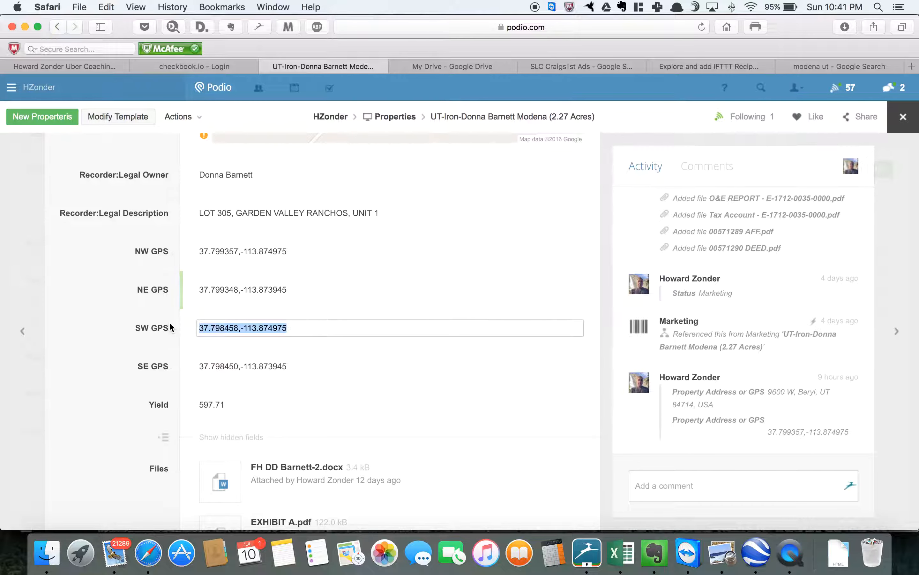
{"action": "key", "text": "super+Tab"}
{"action": "left_click", "coordinate": [94, 40]}
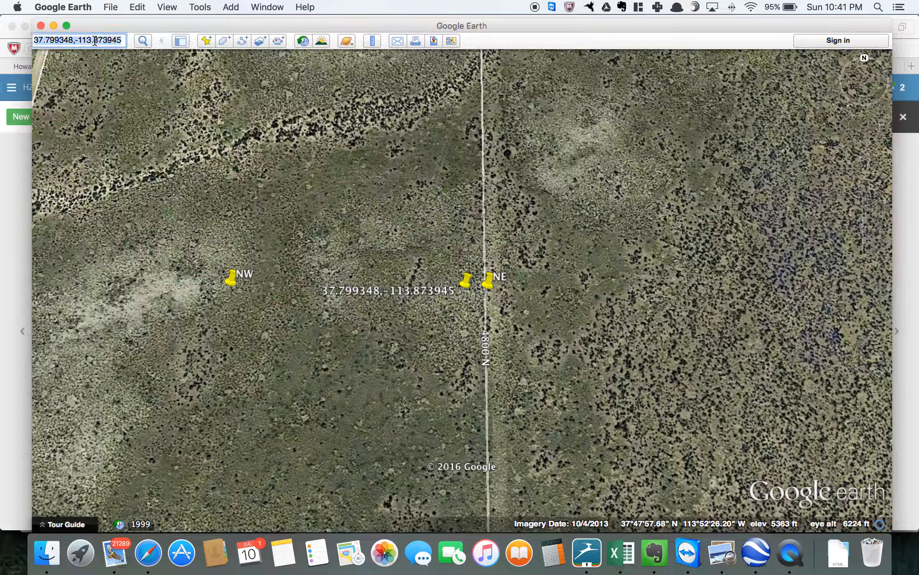
{"action": "key", "text": "super+v"}
{"action": "key", "text": "Return"}
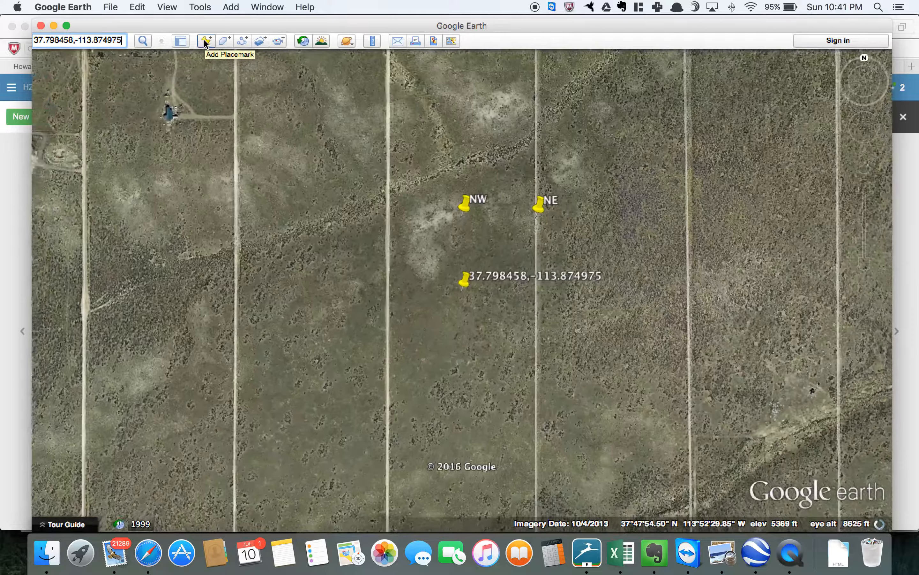
- Add a placemark named SW at the searched location 37.798458,-113.874975
{"action": "left_click", "coordinate": [204, 40]}
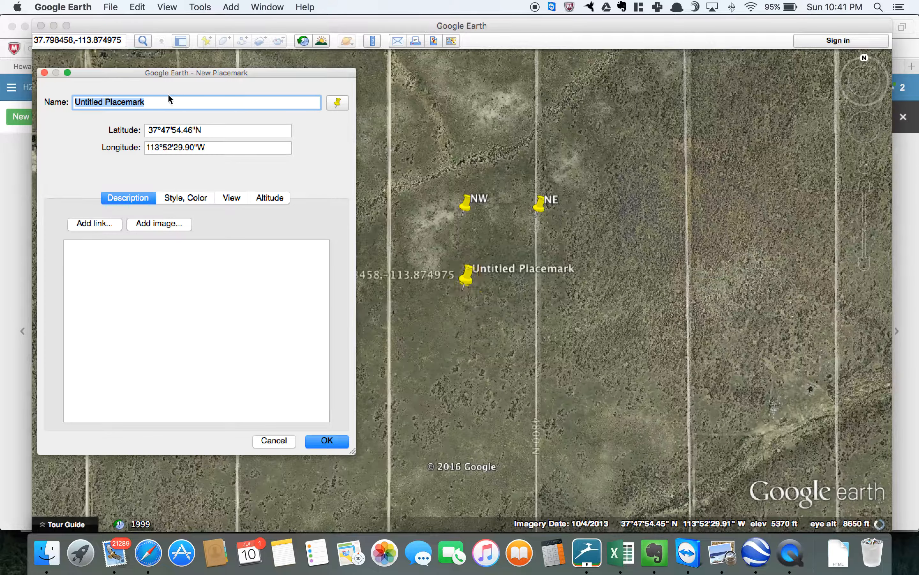
{"action": "type", "text": "SW"}
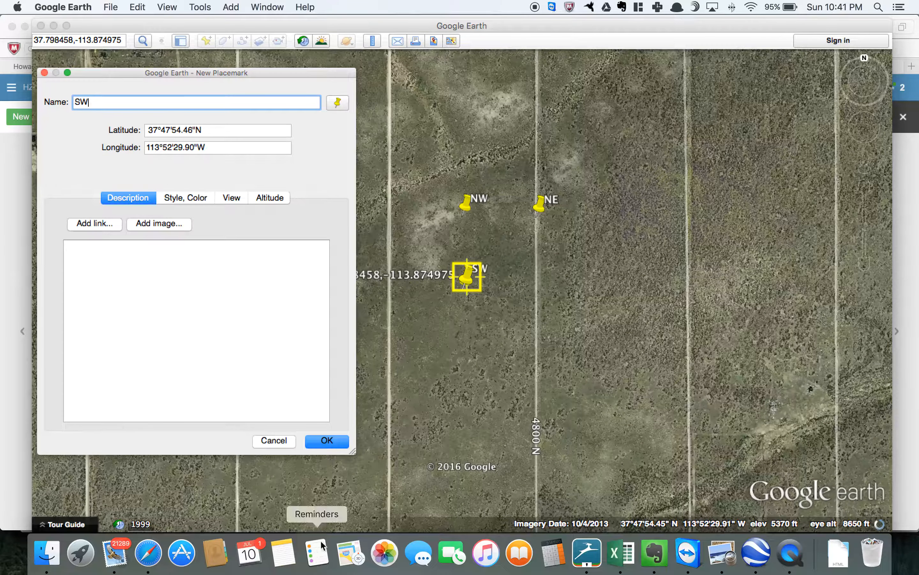
{"action": "left_click", "coordinate": [323, 440]}
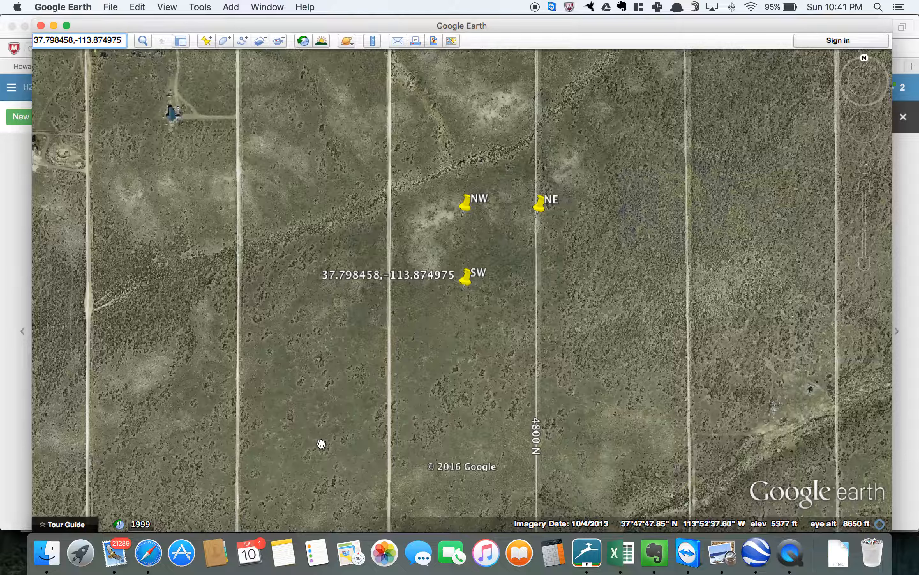
{"action": "left_click", "coordinate": [12, 365]}
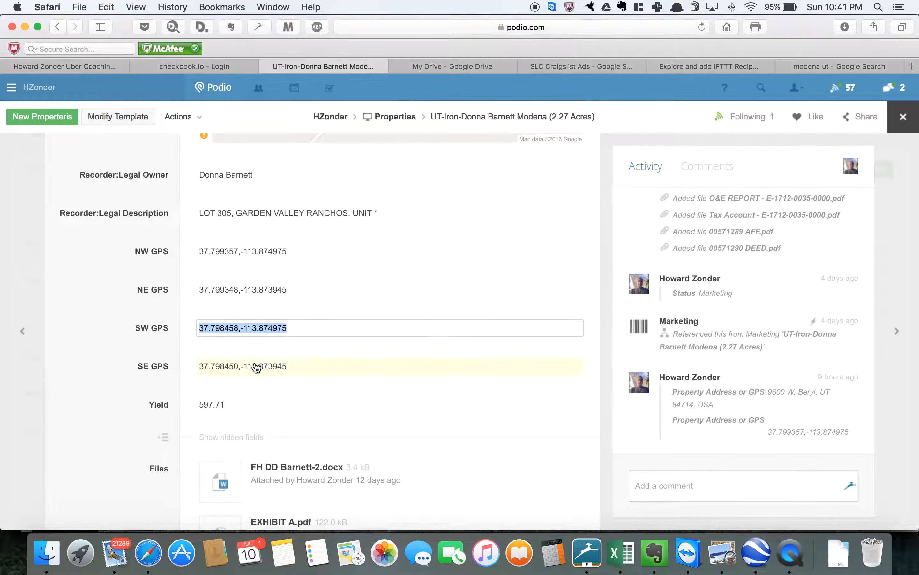
{"action": "left_click", "coordinate": [257, 365]}
{"action": "left_click_drag", "start_coordinate": [296, 367], "coordinate": [175, 360]}
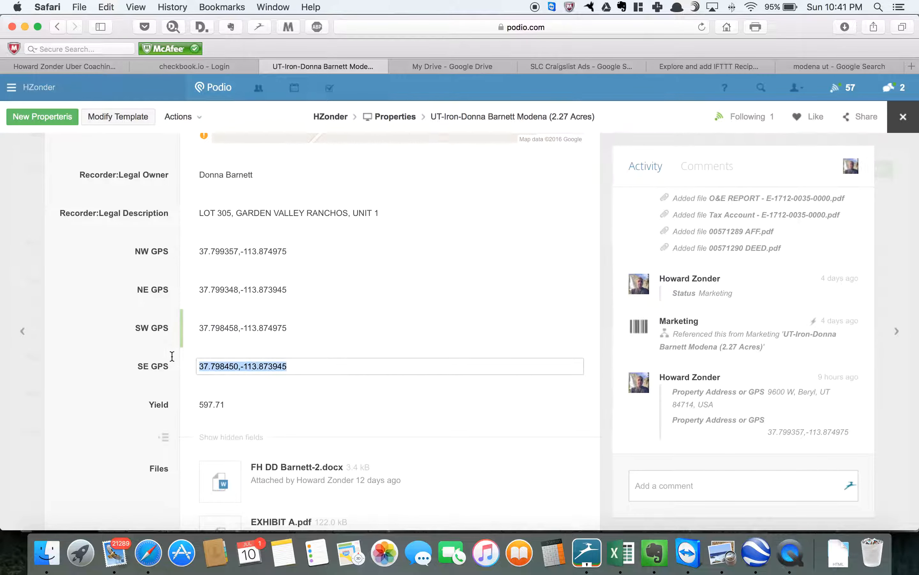
{"action": "key", "text": "super+c"}
{"action": "left_click", "coordinate": [23, 383]}
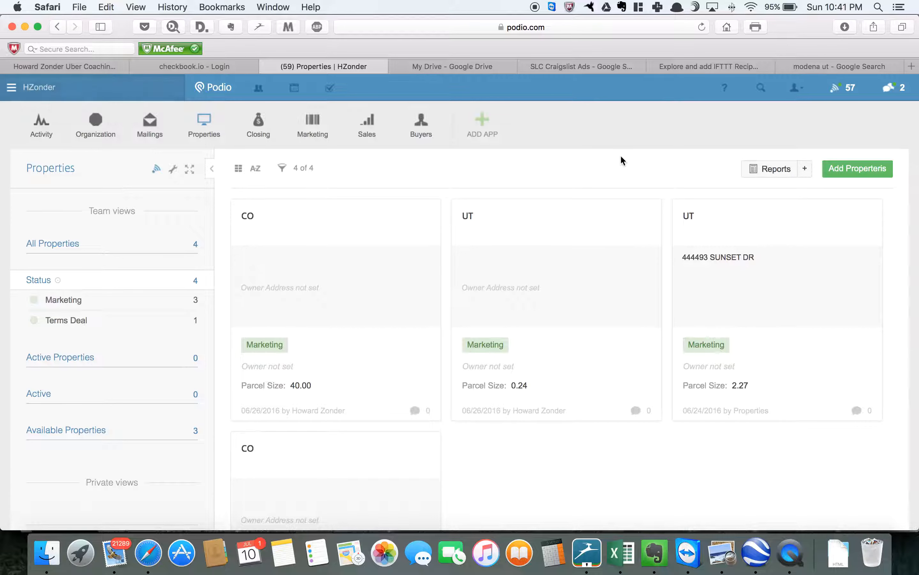
{"action": "left_click", "coordinate": [755, 263]}
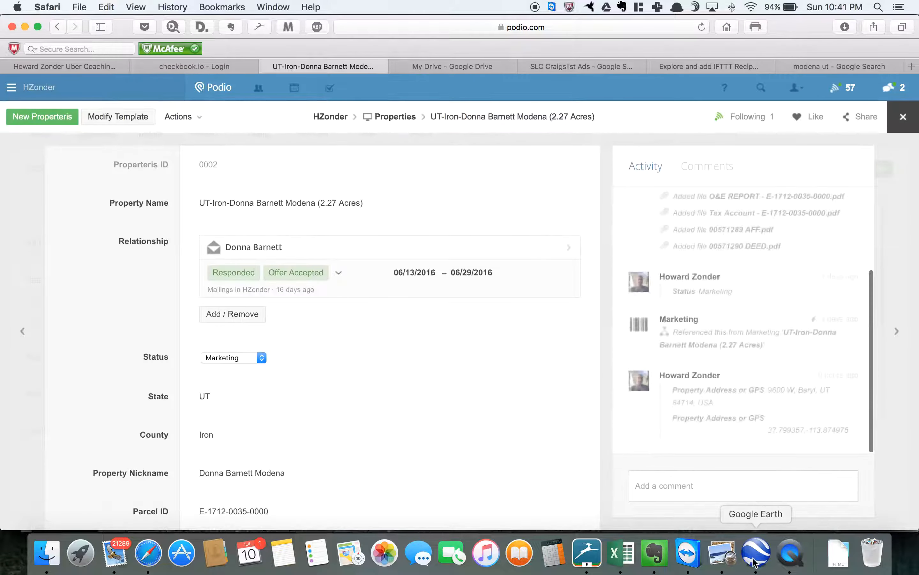
{"action": "left_click", "coordinate": [755, 552]}
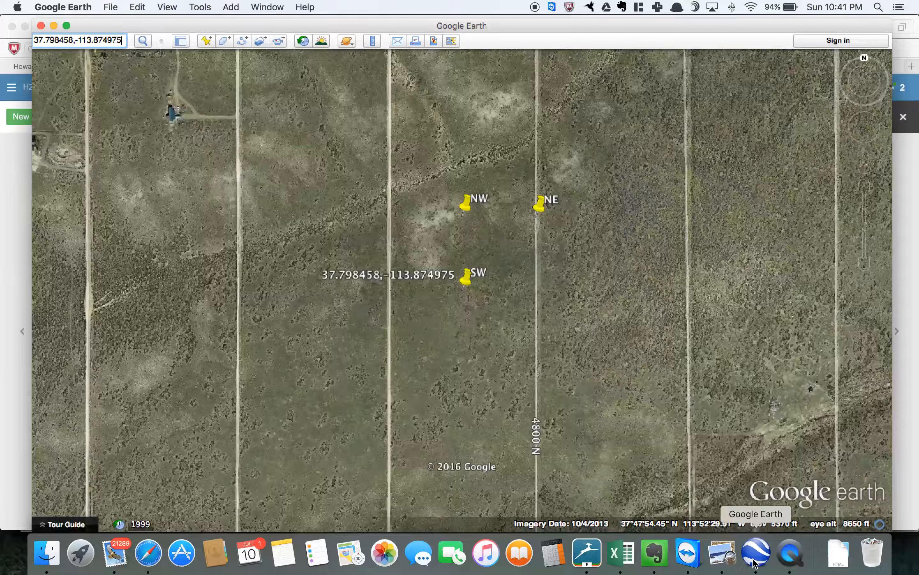
{"action": "left_click", "coordinate": [94, 40]}
{"action": "key", "text": "super+v"}
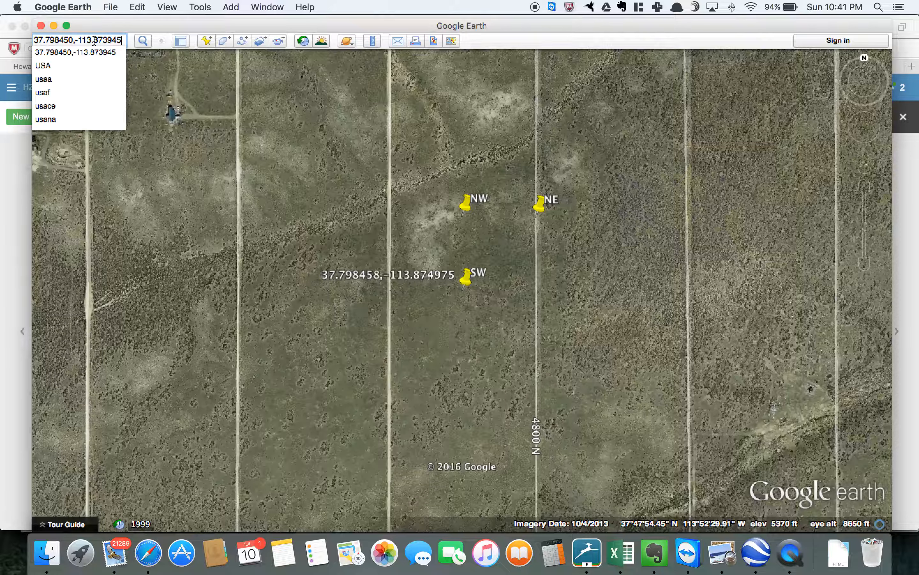
{"action": "key", "text": "Return"}
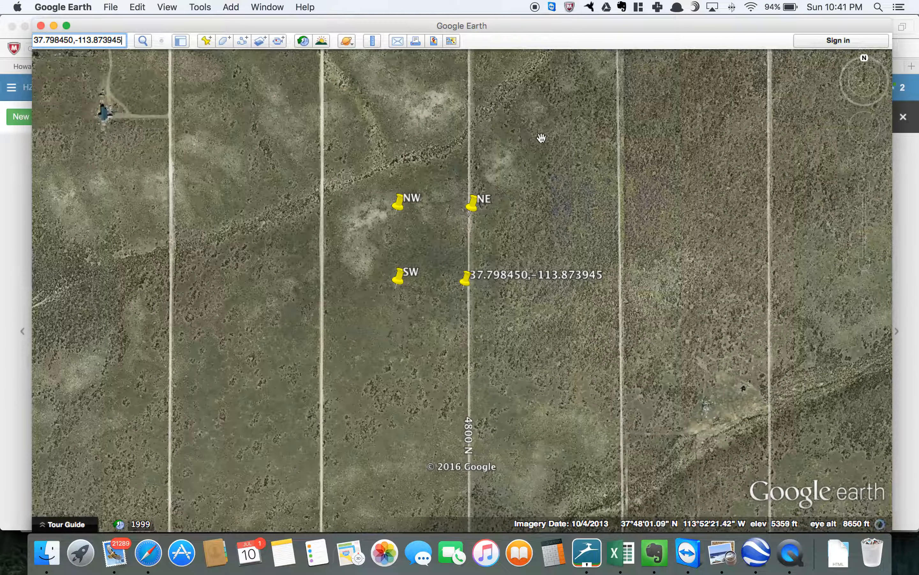
- Add a placemark named SE, moved slightly east onto the road at about 37°47'54.37"N, 113°52'25.84"W
{"action": "left_click", "coordinate": [206, 41]}
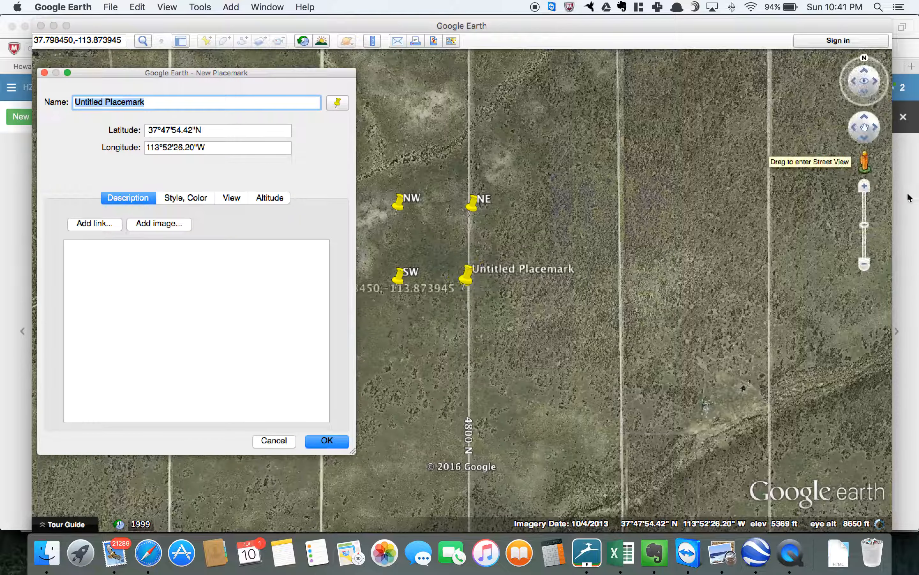
{"action": "left_click", "coordinate": [865, 186]}
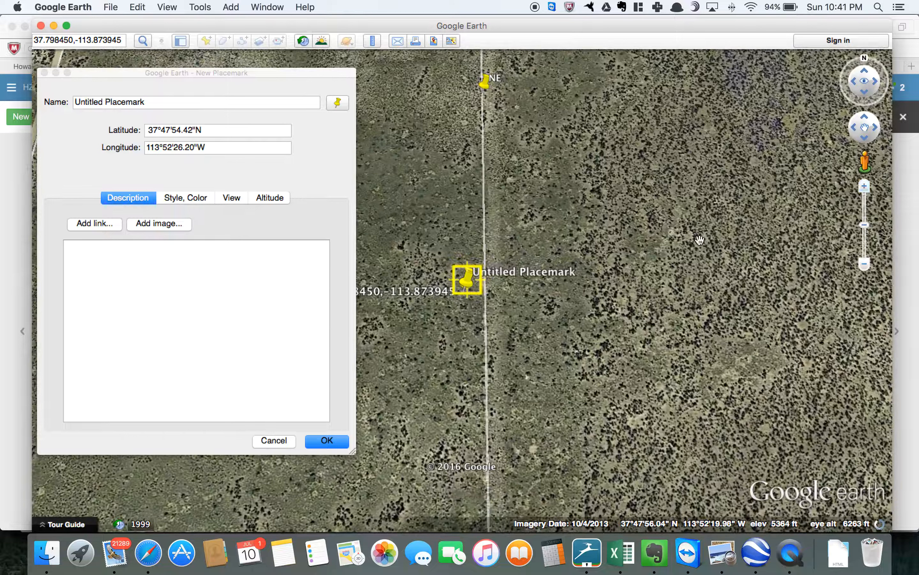
{"action": "left_click_drag", "start_coordinate": [466, 284], "coordinate": [486, 303]}
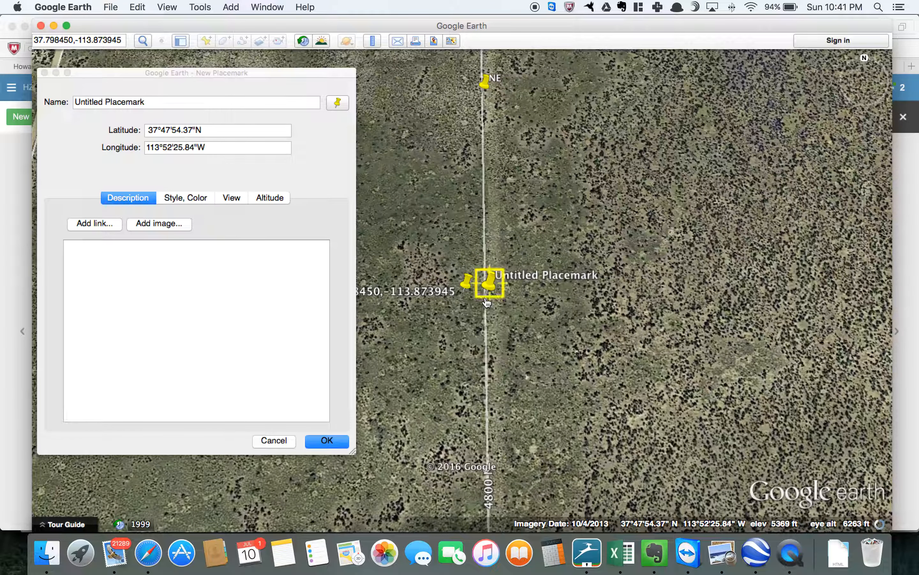
{"action": "left_click", "coordinate": [162, 99]}
{"action": "type", "text": "SE"}
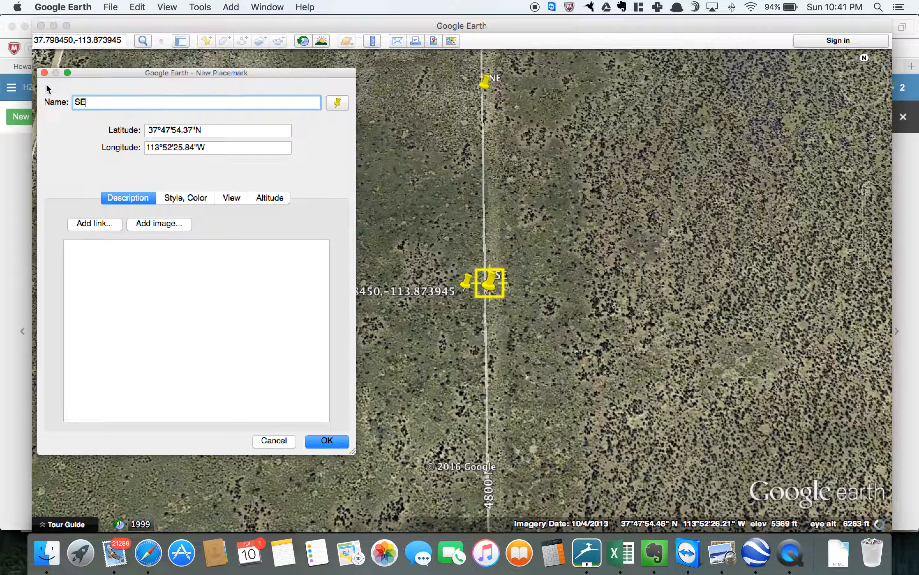
{"action": "key", "text": "Return"}
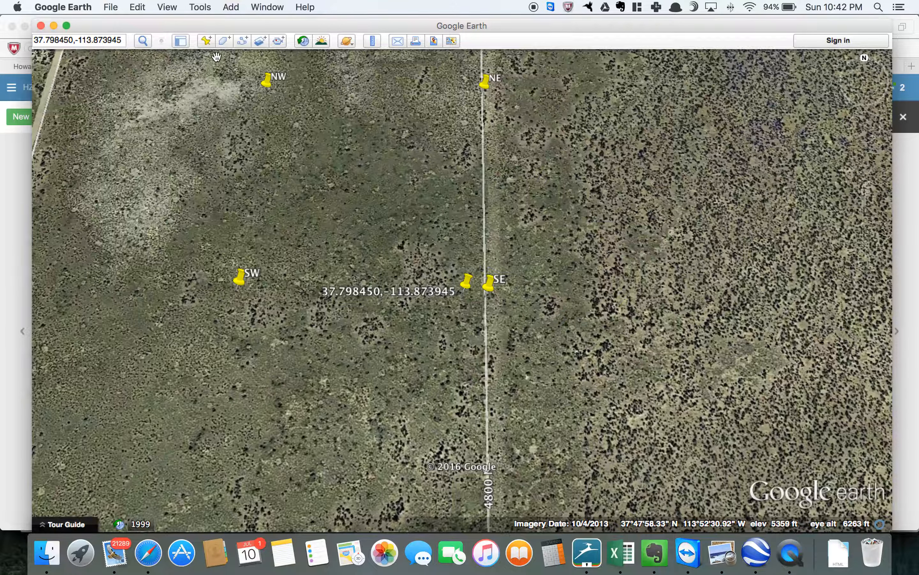
- Start a new polygon and name it with the owner's surname followed by Modena, keeping all four corner placemarks in view
{"action": "left_click", "coordinate": [225, 41]}
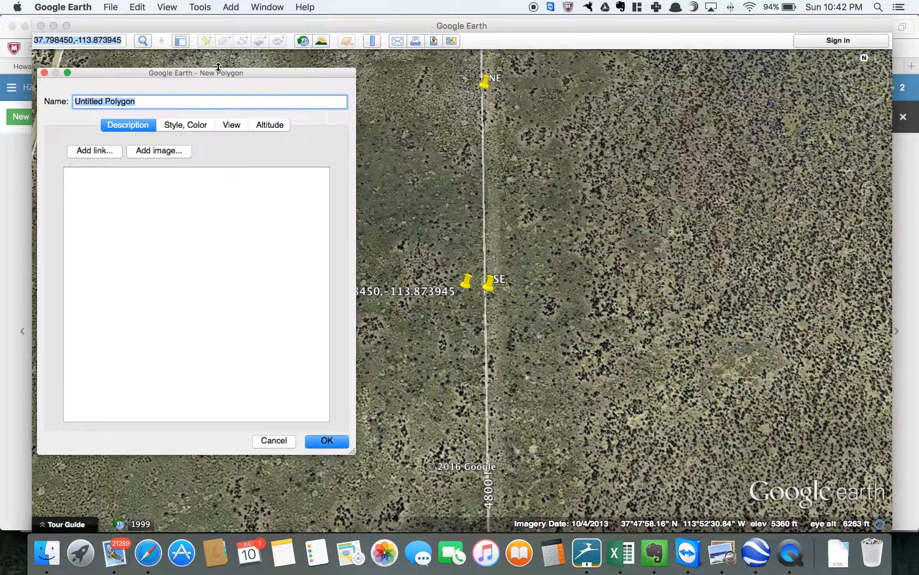
{"action": "type", "text": "Barnett Modena"}
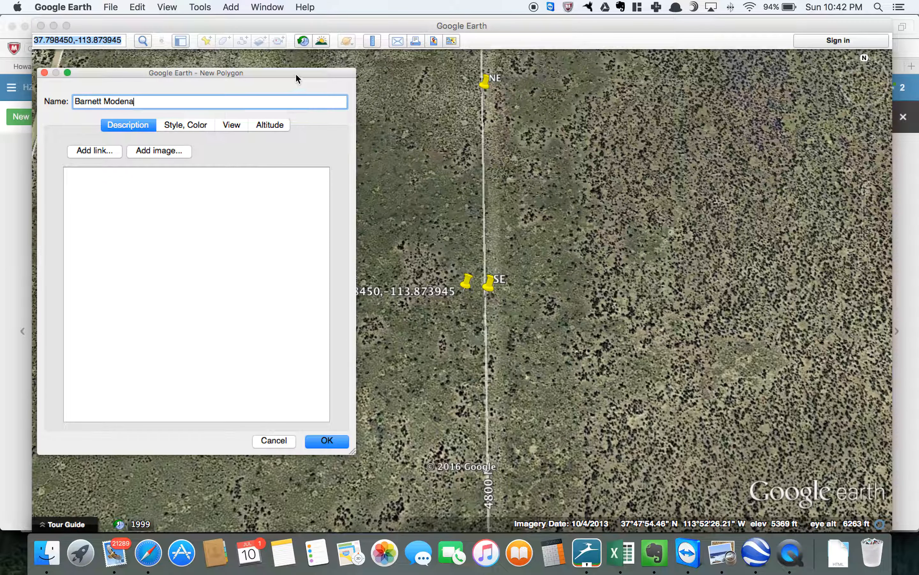
{"action": "left_click_drag", "start_coordinate": [296, 75], "coordinate": [276, 379]}
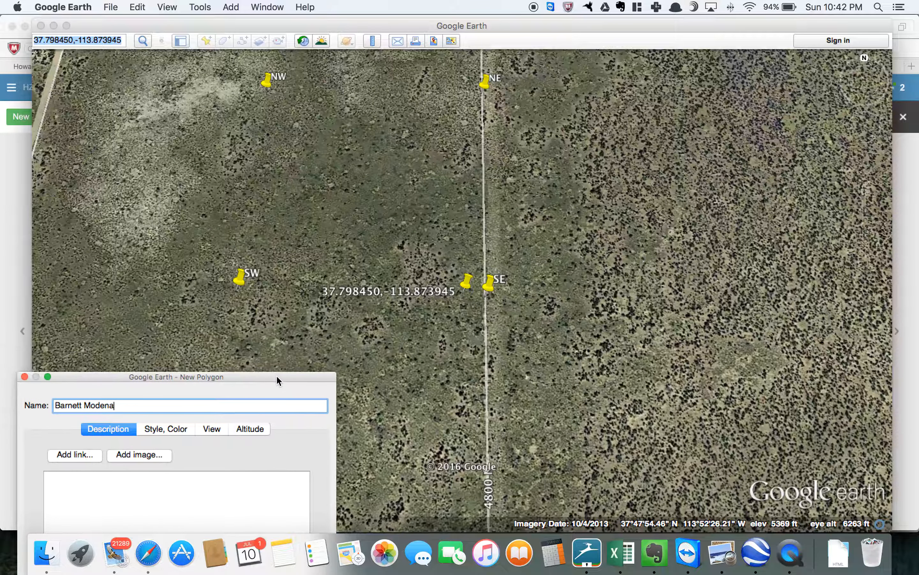
- Outline the parcel by placing polygon vertices at the NW, NE, SE and SW placemarks in that order
{"action": "left_click", "coordinate": [266, 90]}
{"action": "left_click", "coordinate": [268, 94]}
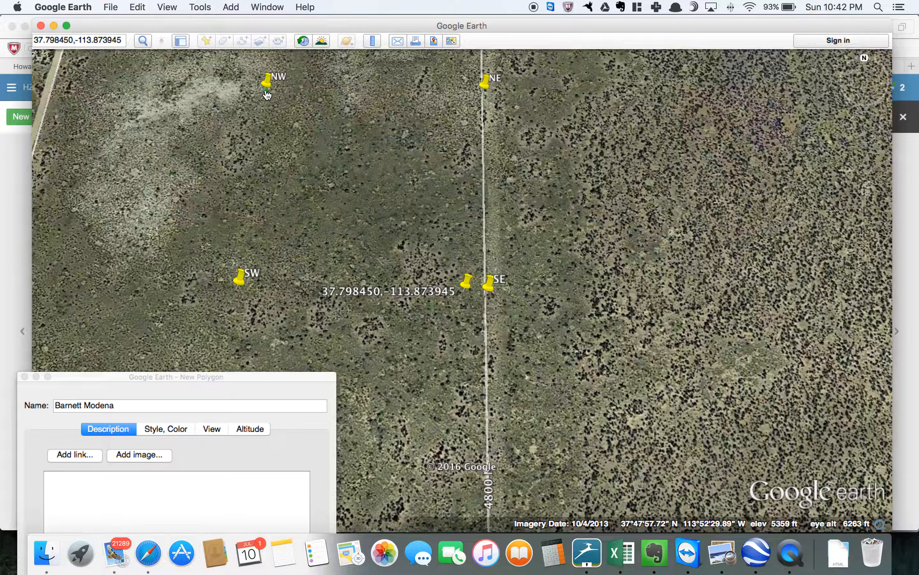
{"action": "left_click", "coordinate": [483, 91]}
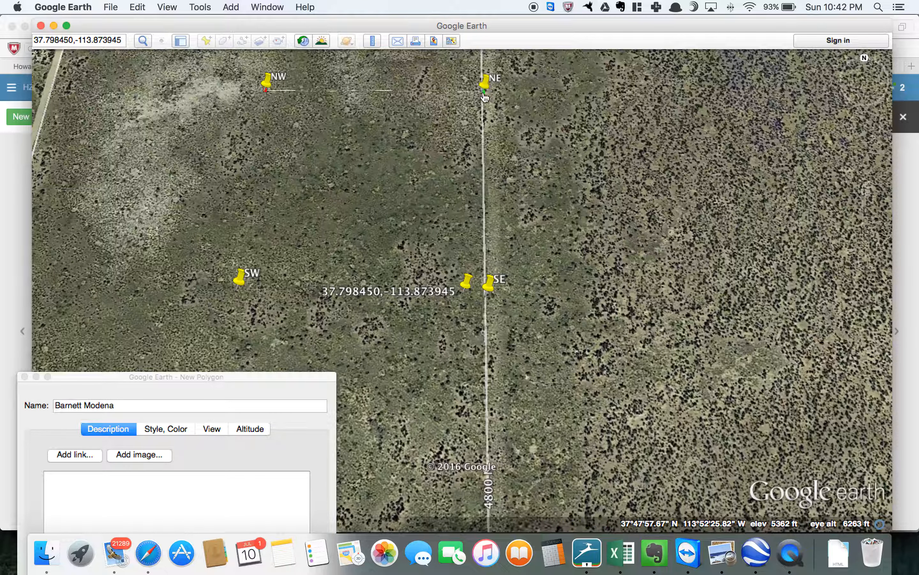
{"action": "left_click", "coordinate": [485, 294]}
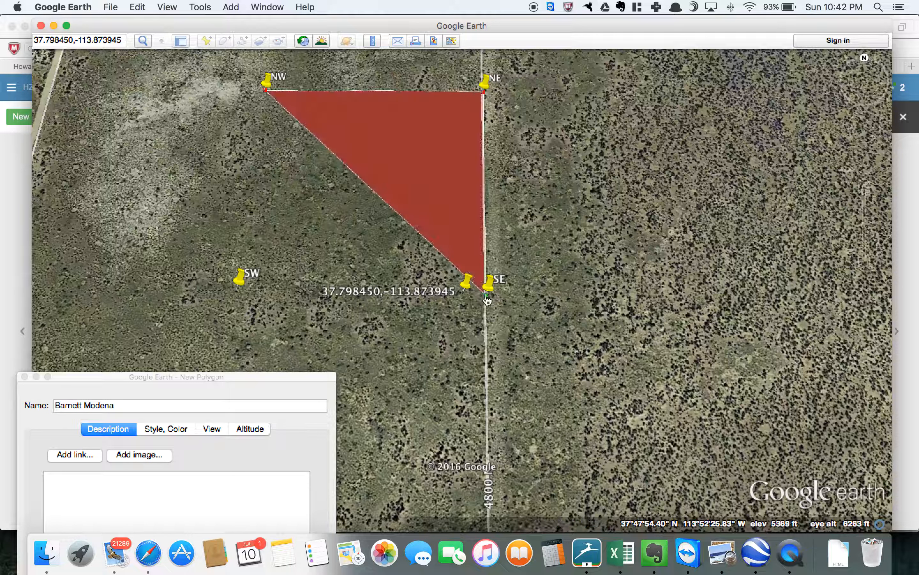
{"action": "left_click", "coordinate": [238, 290]}
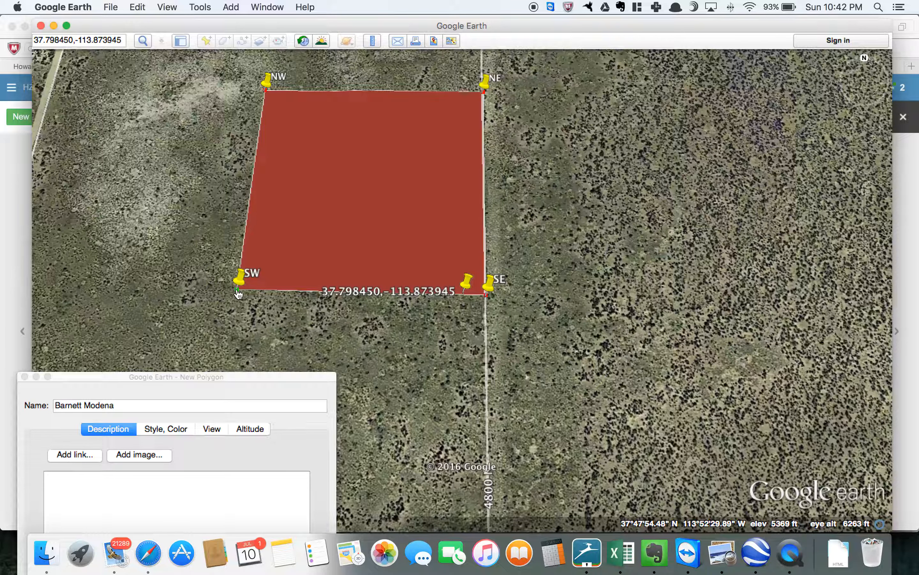
- Keep the polygon's red area colour with the Filled+Outlined style at 100% opacity and save the polygon
{"action": "left_click_drag", "start_coordinate": [150, 375], "coordinate": [154, 119]}
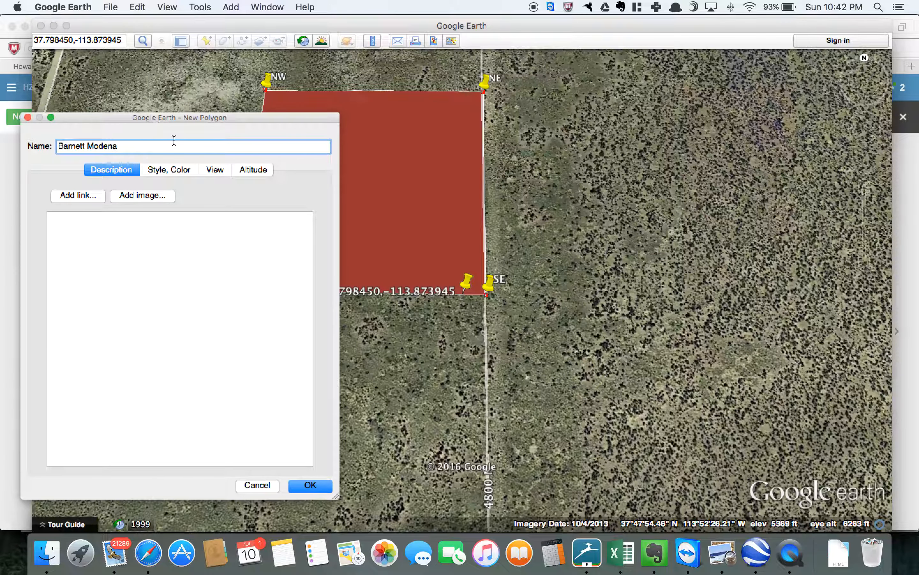
{"action": "left_click", "coordinate": [174, 171]}
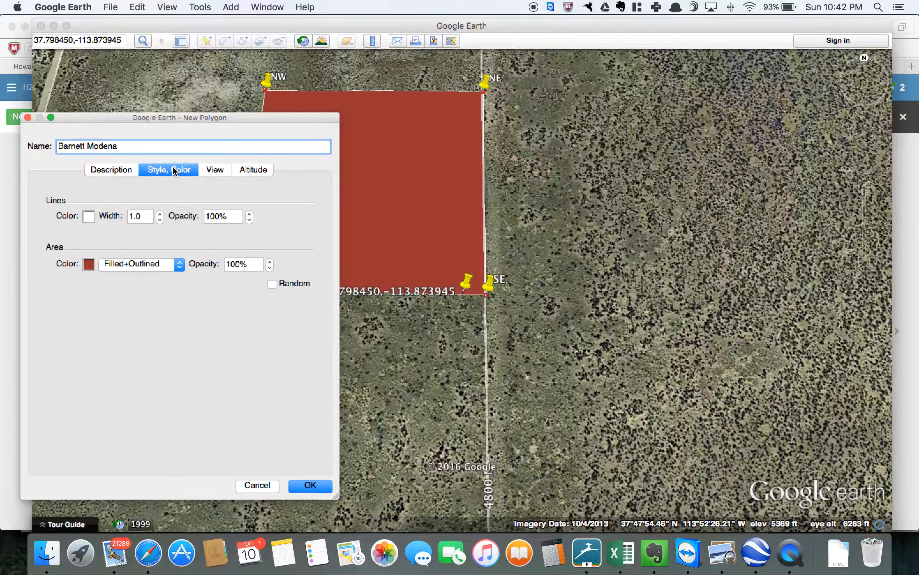
{"action": "left_click", "coordinate": [88, 264]}
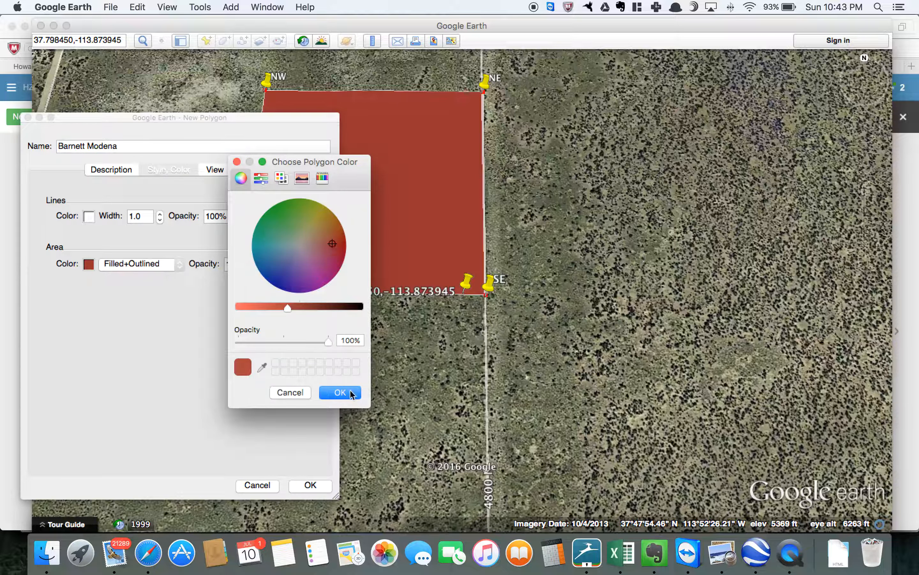
{"action": "left_click", "coordinate": [340, 393]}
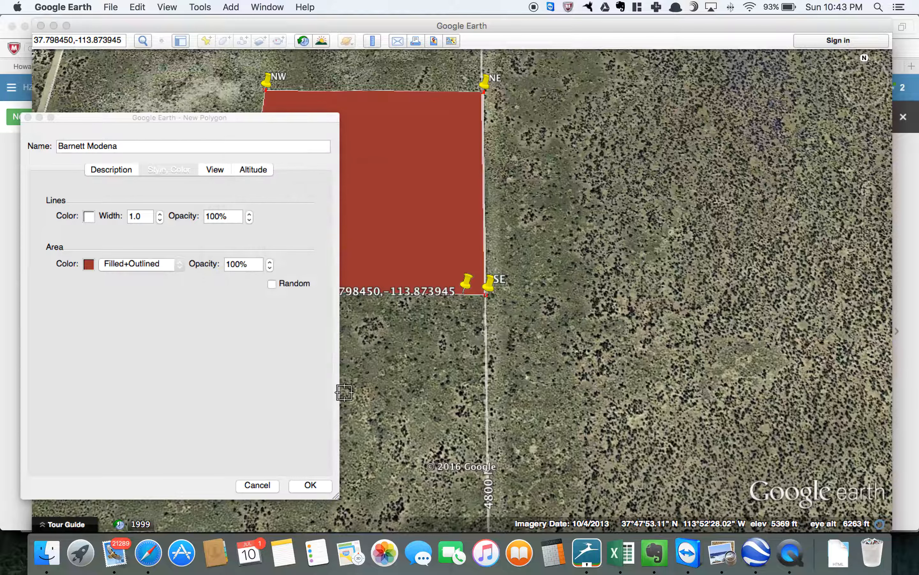
{"action": "left_click", "coordinate": [310, 485]}
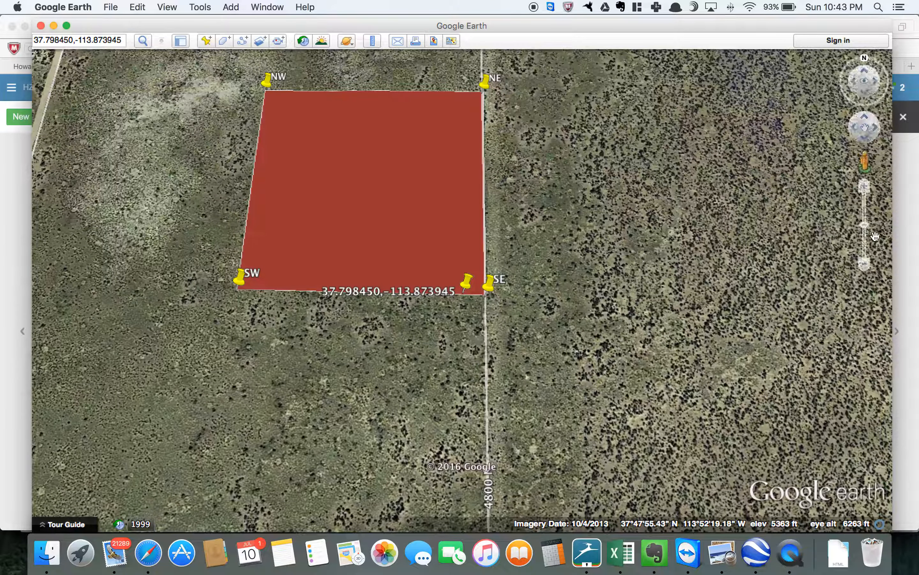
- Hide the parcel's NW, NE, SW and SE placemarks and remove the 37.798450,-113.873945 search marker from the map
{"action": "left_click", "coordinate": [866, 264]}
{"action": "left_click_drag", "start_coordinate": [866, 264], "coordinate": [867, 266]}
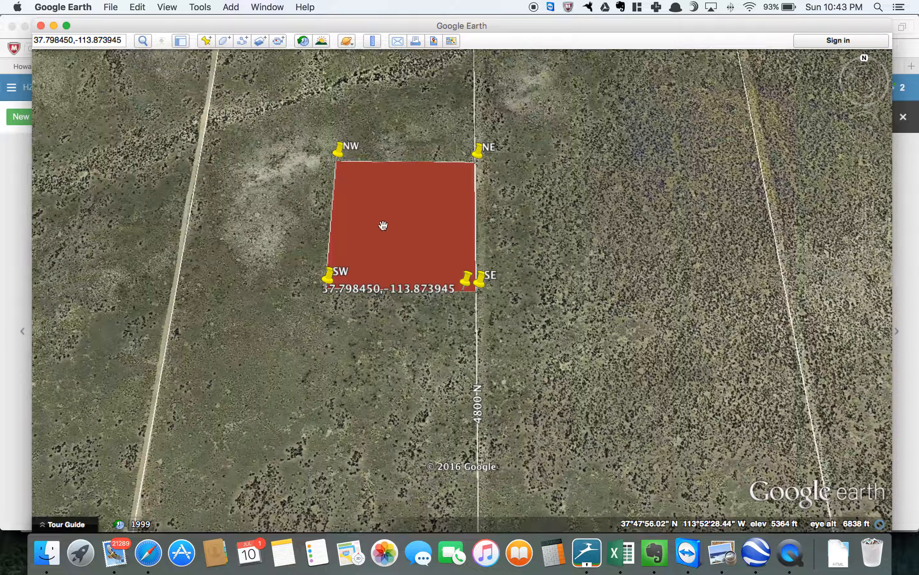
{"action": "left_click", "coordinate": [180, 41]}
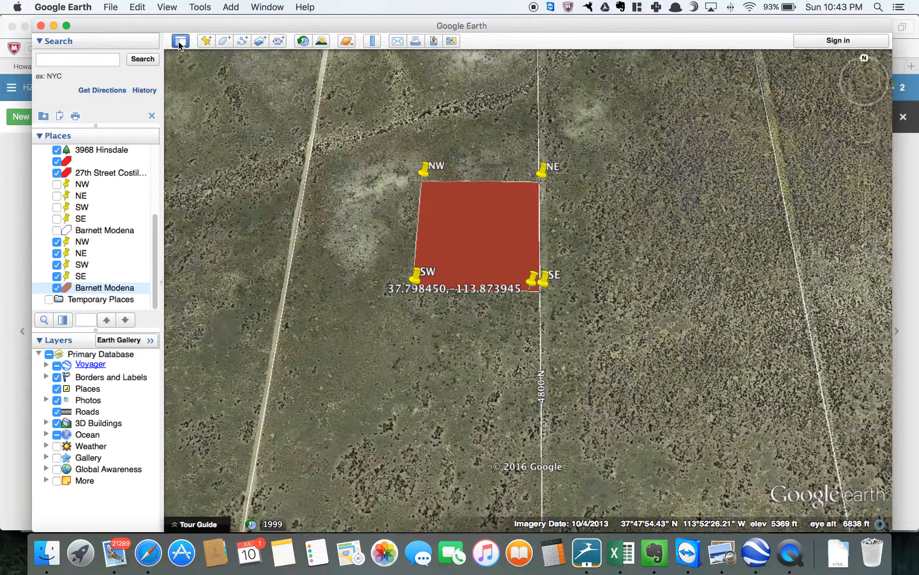
{"action": "left_click", "coordinate": [57, 243]}
{"action": "left_click", "coordinate": [56, 253]}
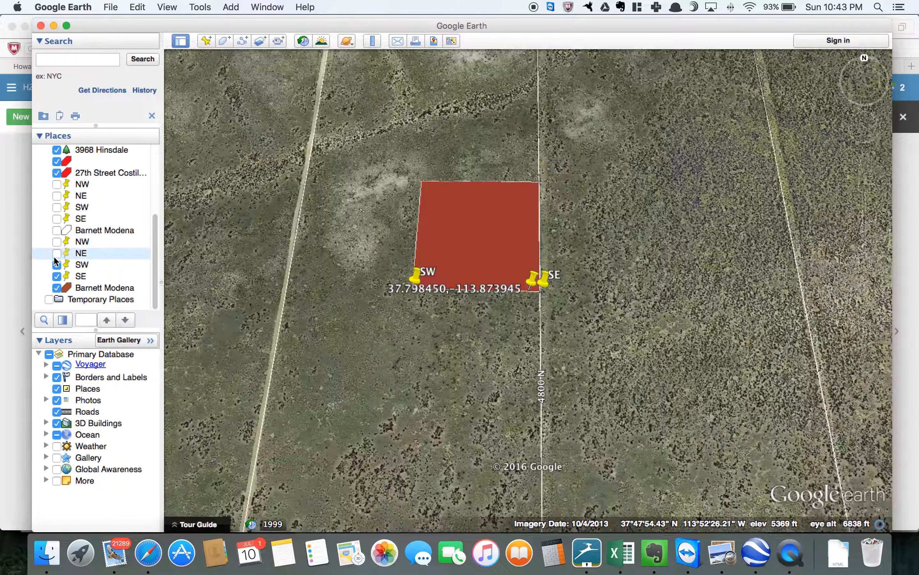
{"action": "left_click", "coordinate": [56, 266]}
{"action": "left_click", "coordinate": [58, 278]}
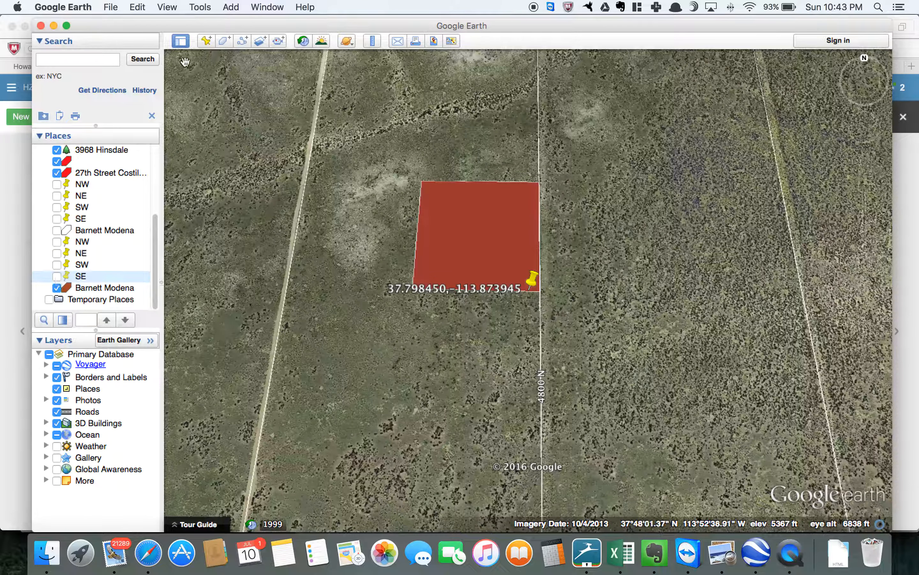
{"action": "left_click", "coordinate": [180, 41]}
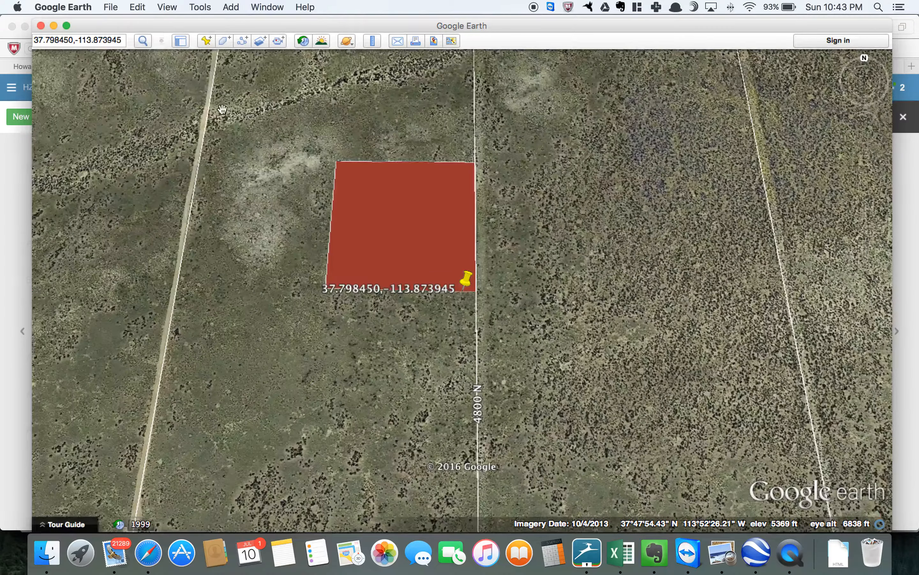
{"action": "right_click", "coordinate": [465, 280]}
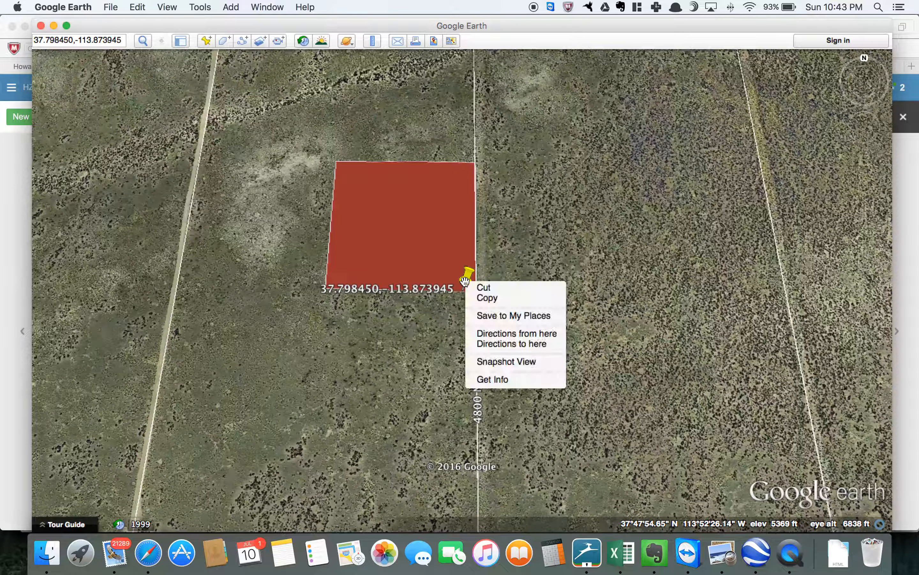
{"action": "left_click", "coordinate": [481, 288]}
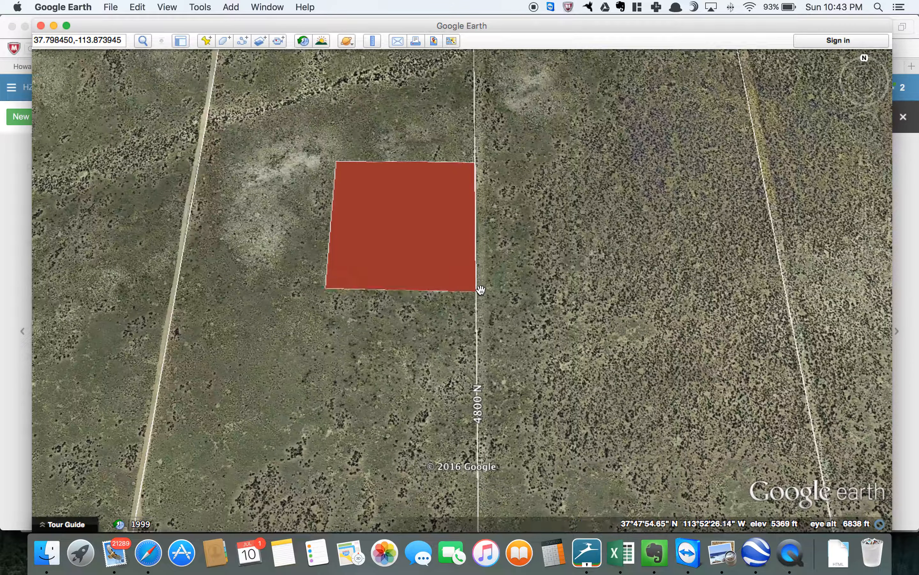
- Examine the parcel's location relative to Modena, Highway 56 and the surrounding roads from a distant, tilted view
{"action": "mouse_move", "coordinate": [866, 266]}
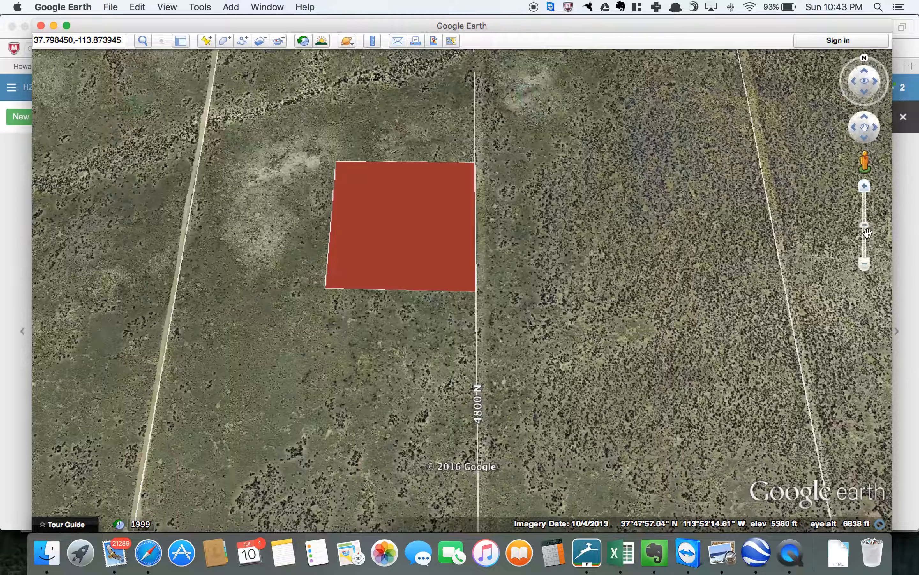
{"action": "left_click_drag", "start_coordinate": [867, 268], "coordinate": [865, 268]}
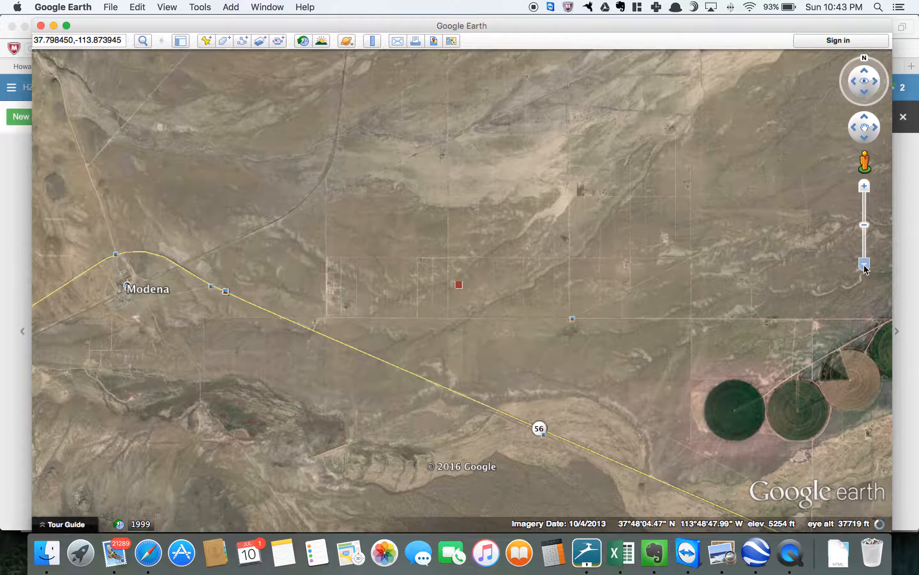
{"action": "left_click", "coordinate": [863, 72]}
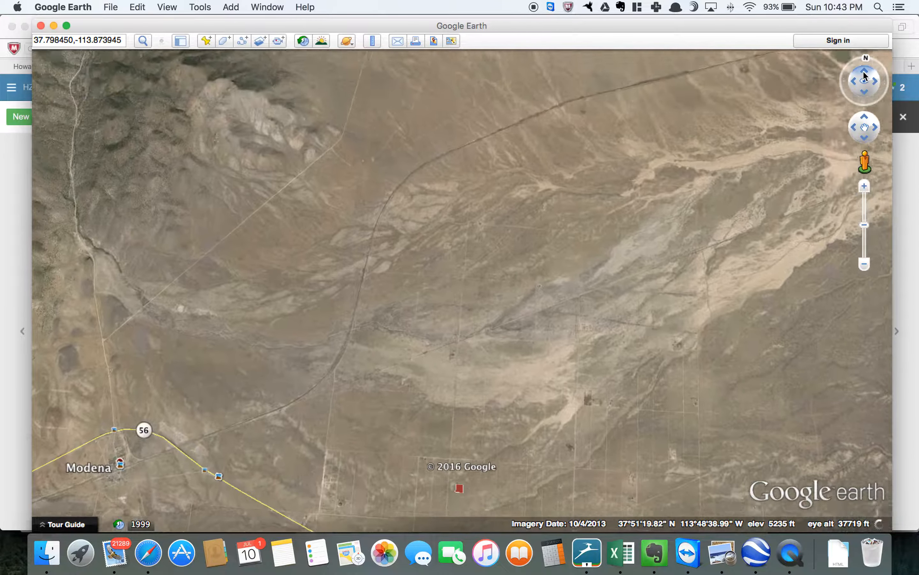
{"action": "left_click_drag", "start_coordinate": [863, 72], "coordinate": [863, 73]}
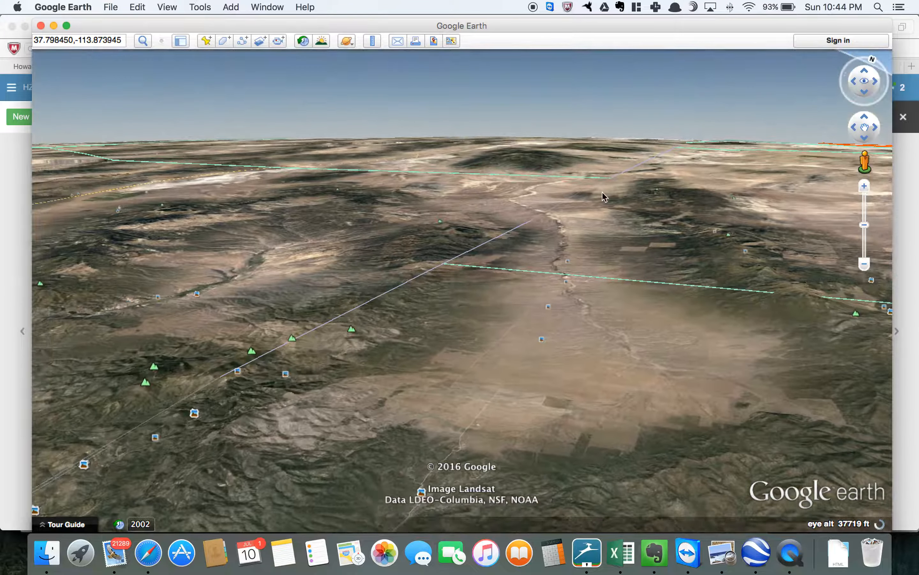
{"action": "left_click_drag", "start_coordinate": [488, 369], "coordinate": [421, 276]}
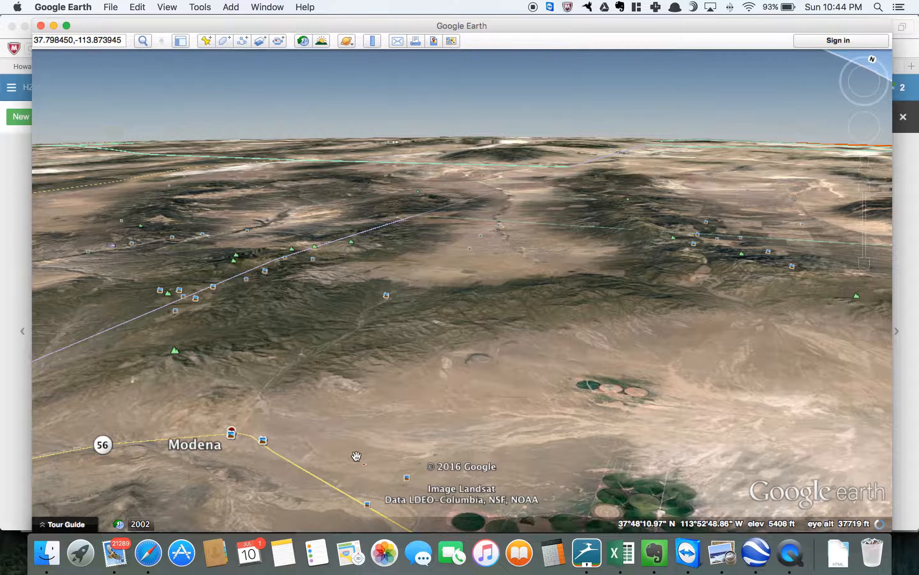
{"action": "left_click", "coordinate": [865, 187]}
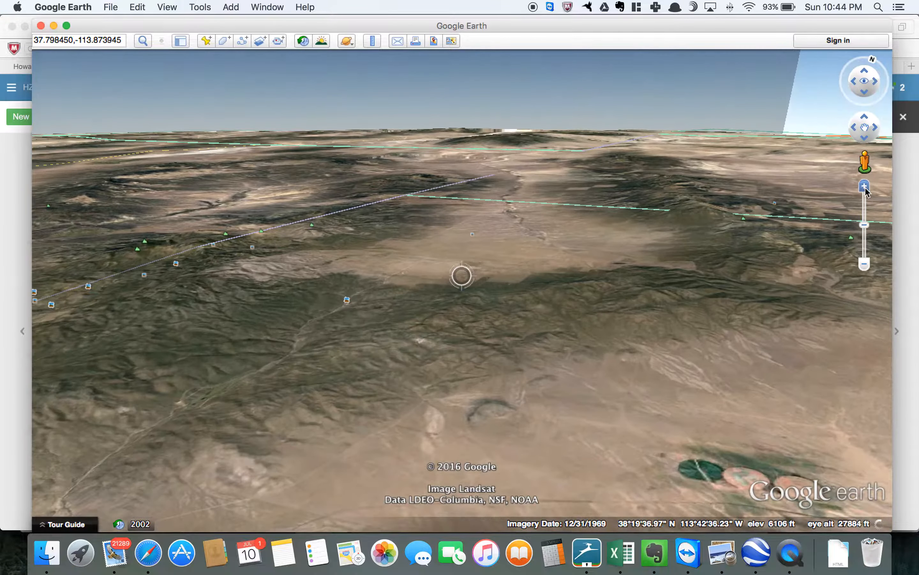
{"action": "double_click", "coordinate": [596, 357]}
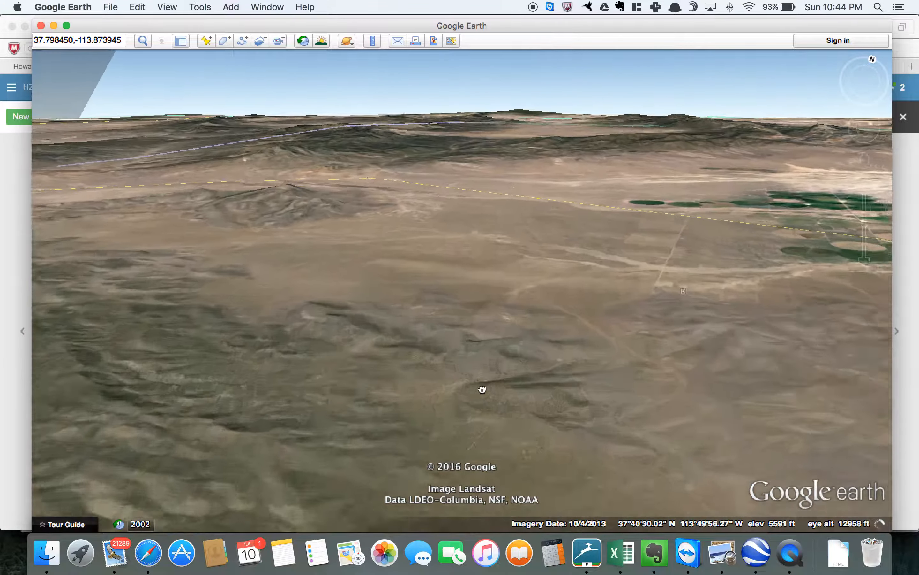
{"action": "left_click_drag", "start_coordinate": [496, 261], "coordinate": [471, 386]}
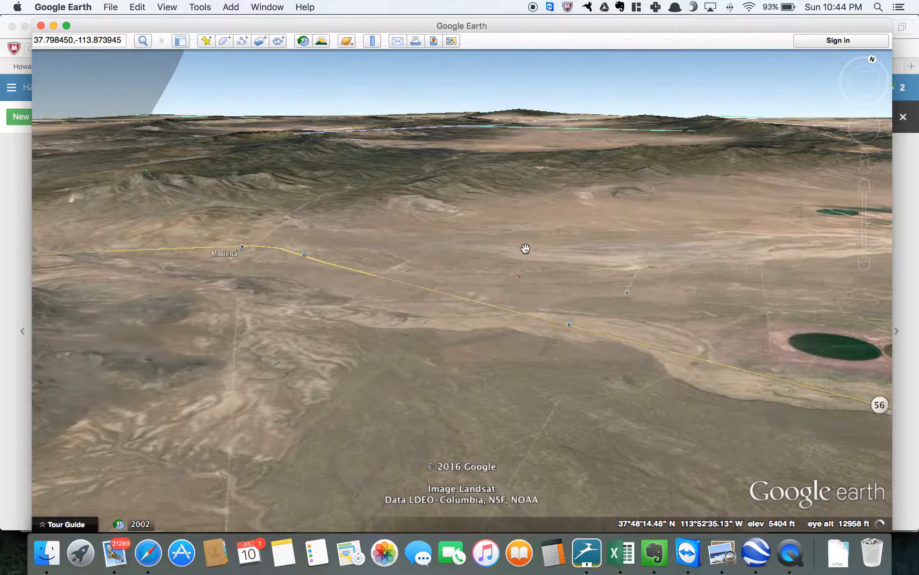
{"action": "left_click_drag", "start_coordinate": [525, 248], "coordinate": [471, 274]}
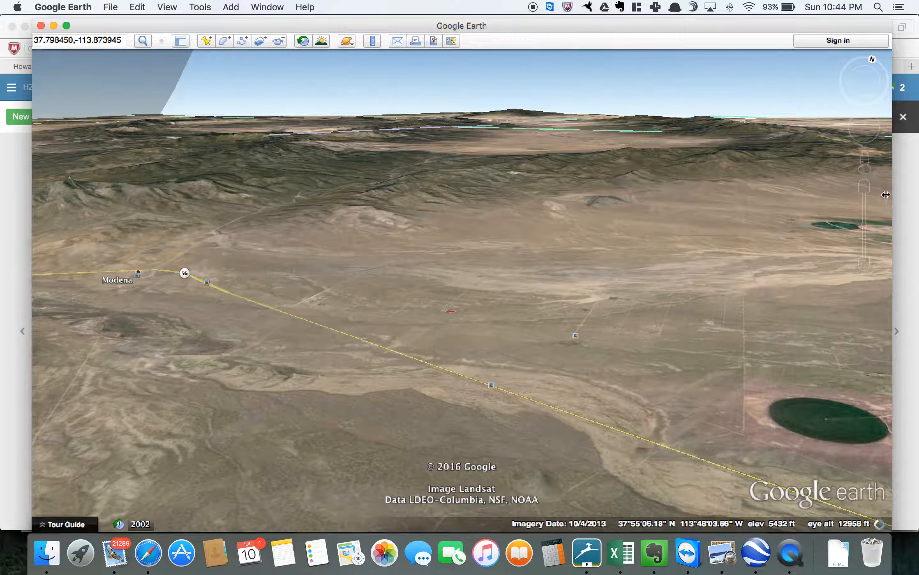
{"action": "left_click", "coordinate": [863, 186]}
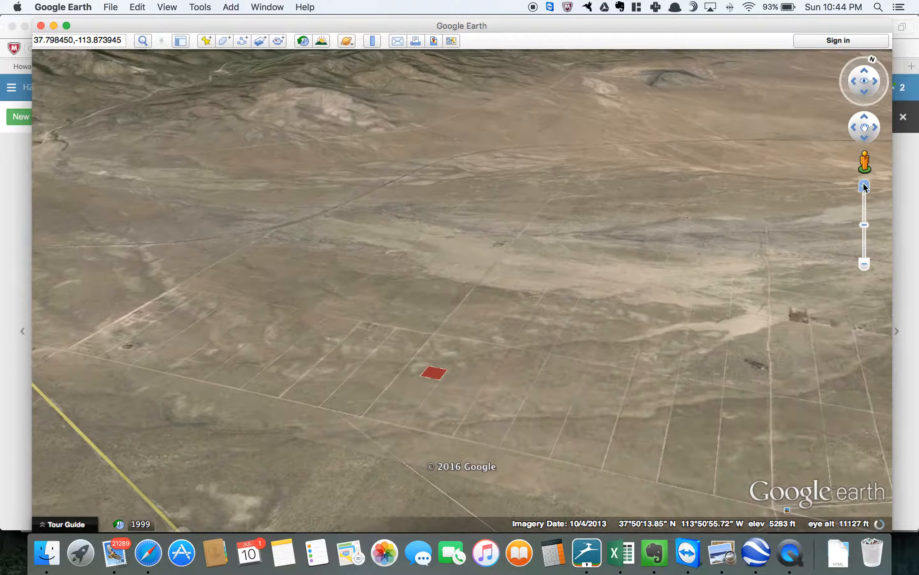
- Frame the red parcel in a tilted north-facing view with Highway 56 in the foreground and the mountains on the horizon
{"action": "left_click", "coordinate": [865, 70]}
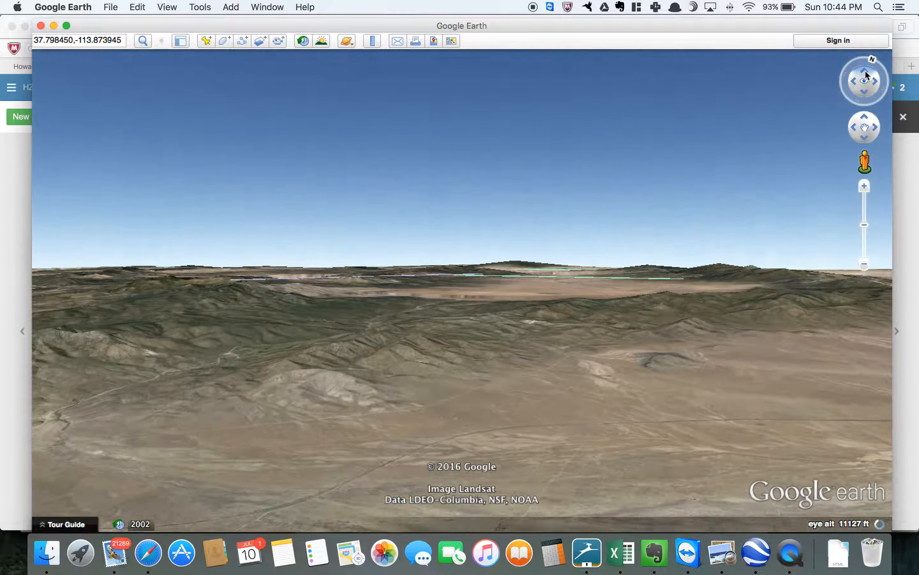
{"action": "left_click_drag", "start_coordinate": [537, 345], "coordinate": [494, 330]}
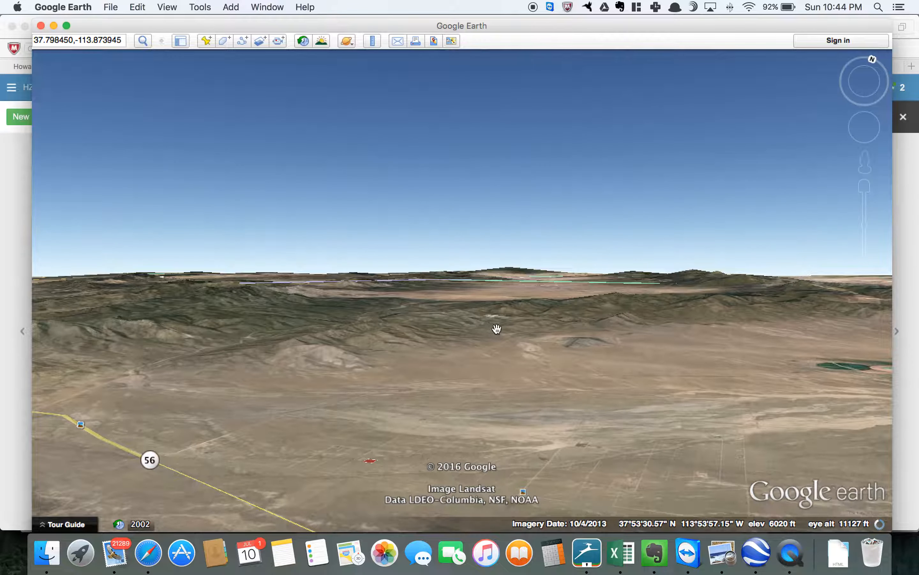
{"action": "left_click", "coordinate": [865, 187]}
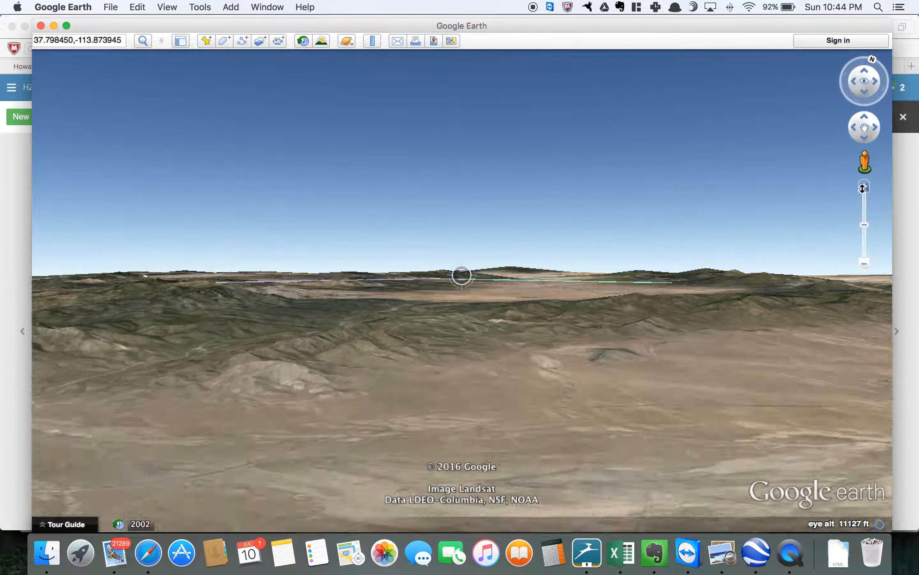
{"action": "left_click_drag", "start_coordinate": [517, 413], "coordinate": [463, 320]}
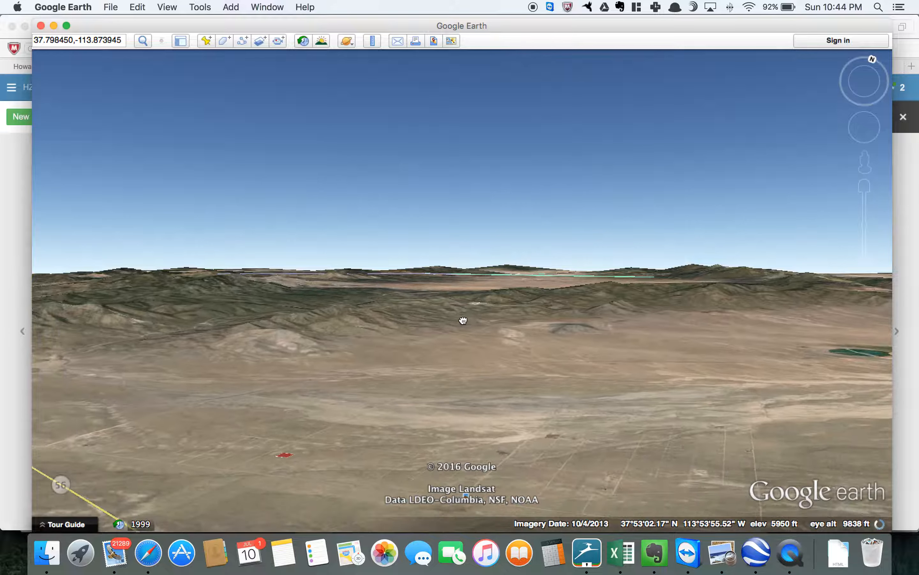
{"action": "left_click", "coordinate": [866, 188]}
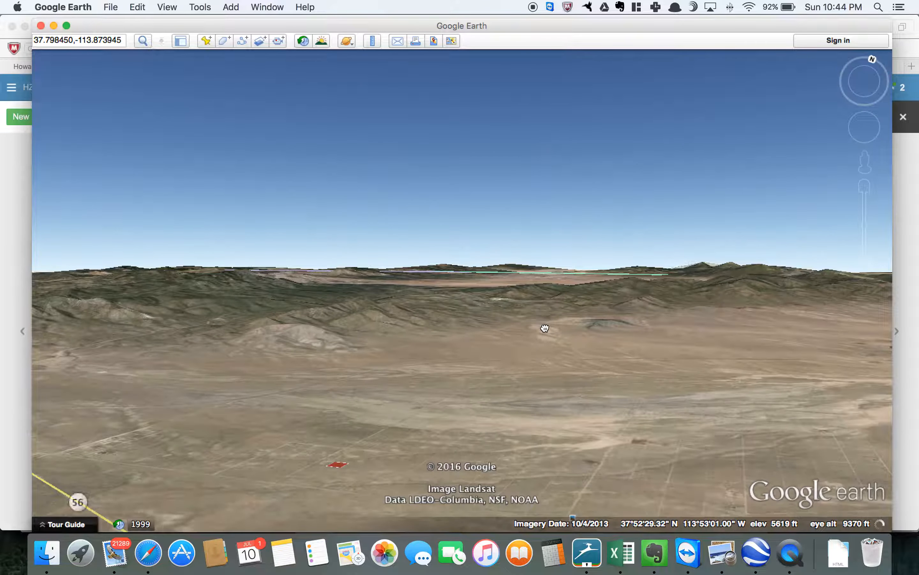
{"action": "left_click", "coordinate": [864, 188]}
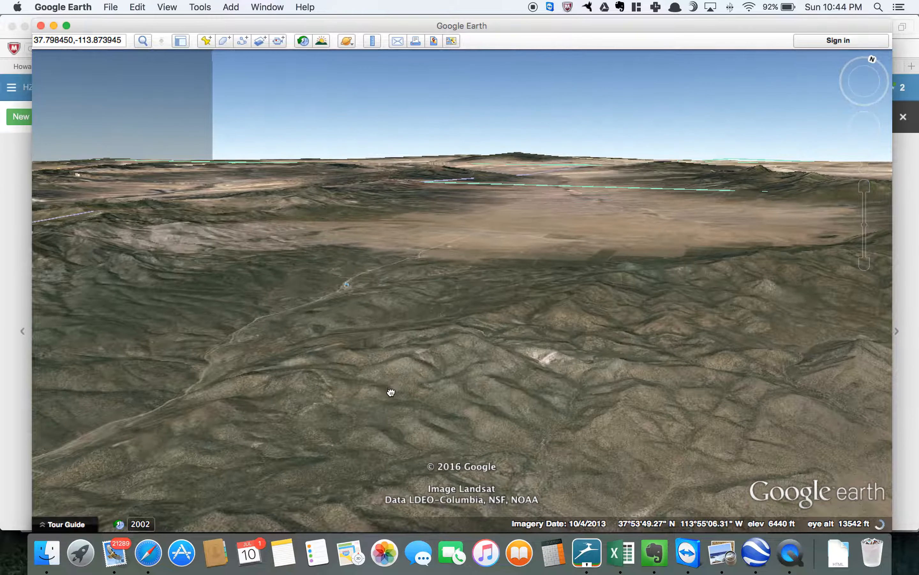
{"action": "left_click_drag", "start_coordinate": [390, 390], "coordinate": [410, 287]}
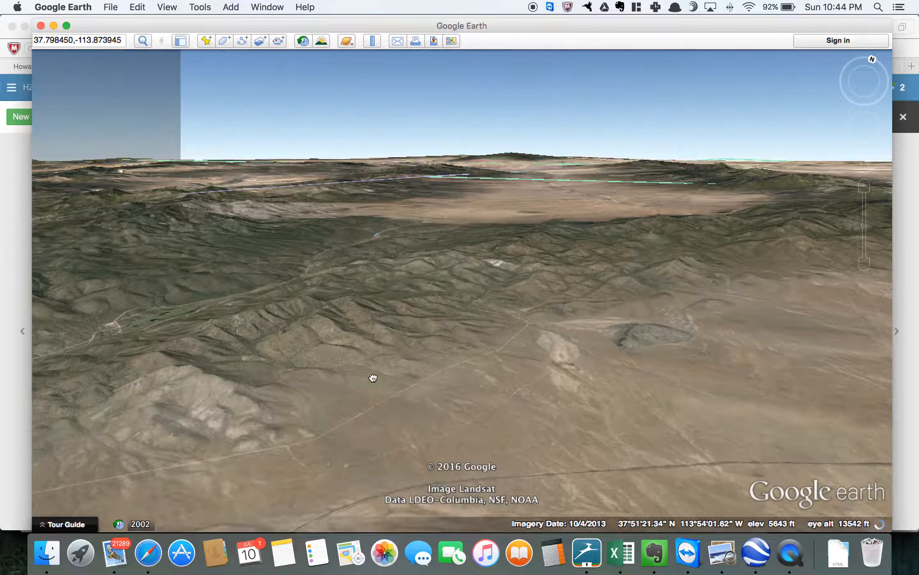
{"action": "left_click_drag", "start_coordinate": [372, 378], "coordinate": [385, 291]}
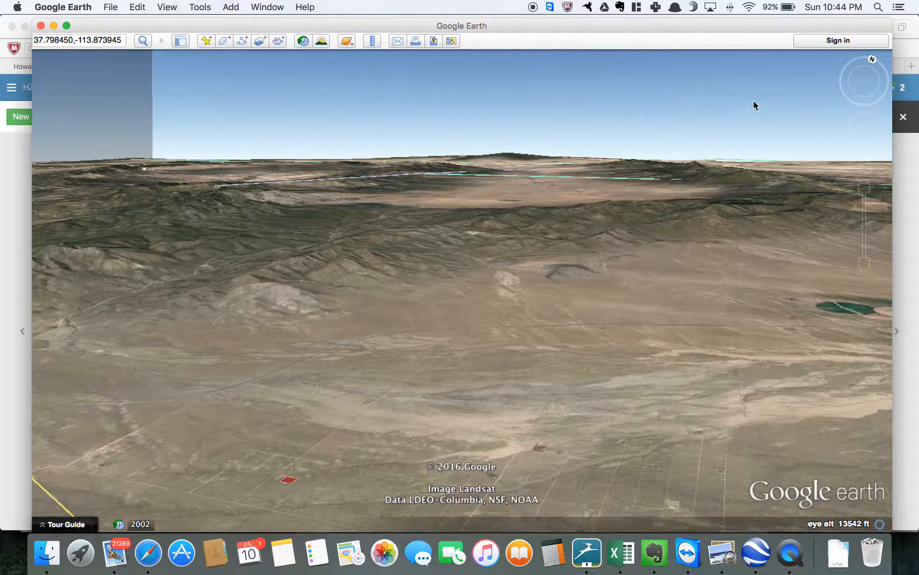
{"action": "mouse_move", "coordinate": [853, 133]}
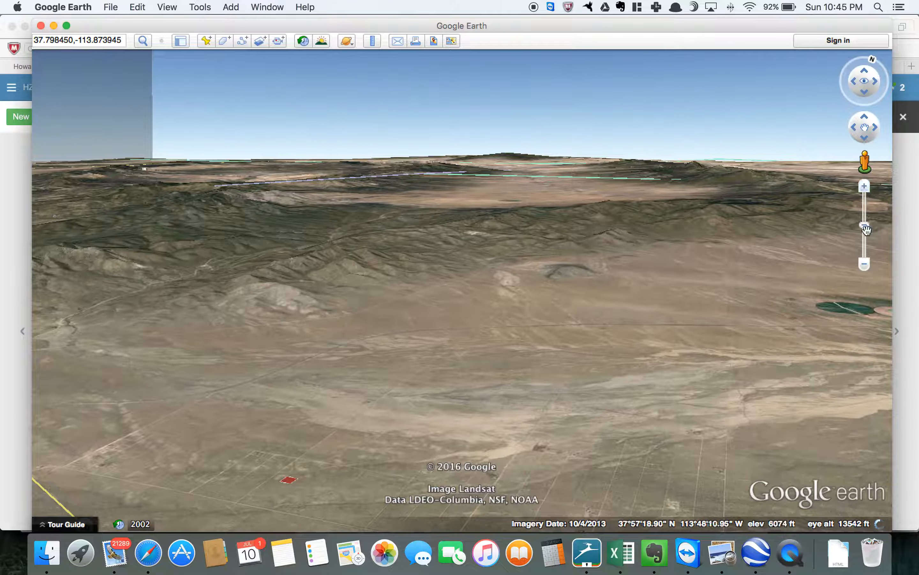
{"action": "left_click_drag", "start_coordinate": [866, 227], "coordinate": [866, 220]}
{"action": "left_click_drag", "start_coordinate": [581, 319], "coordinate": [642, 248]}
{"action": "left_click_drag", "start_coordinate": [590, 316], "coordinate": [461, 273]}
{"action": "scroll", "coordinate": [460, 273], "scroll_direction": "up", "scroll_amount": 5}
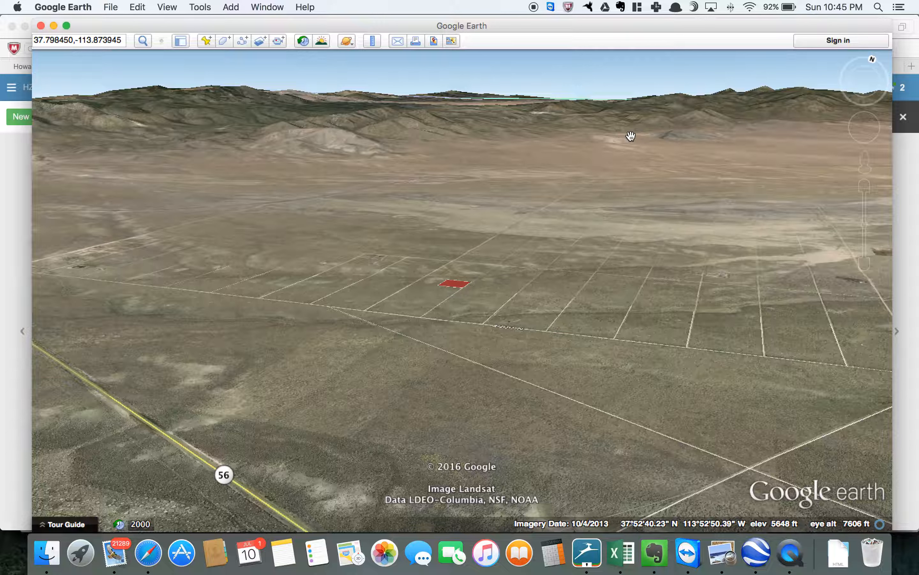
- Save the map view as an image named "GE - View to the North" in the Modena property folder inside Pictures > LandHedge Marketing
{"action": "left_click", "coordinate": [434, 42]}
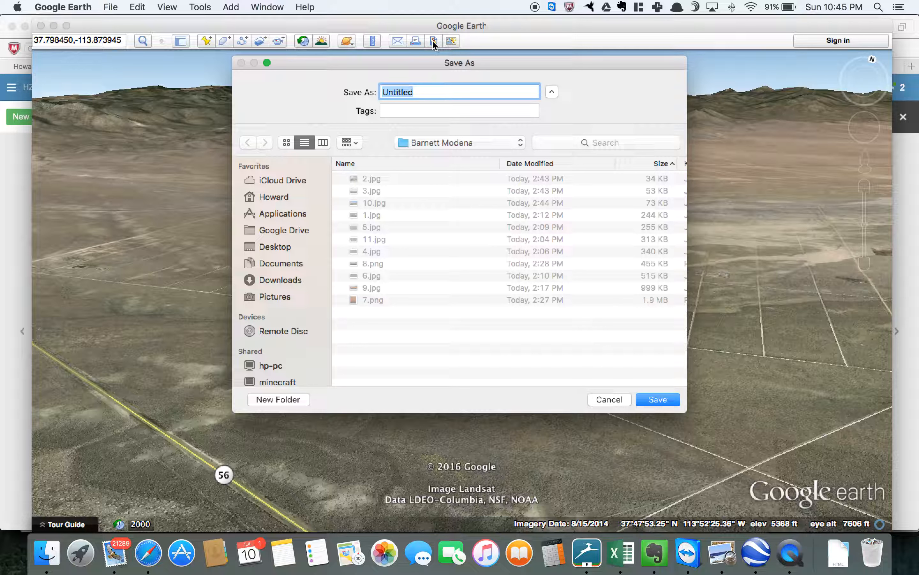
{"action": "left_click", "coordinate": [270, 295]}
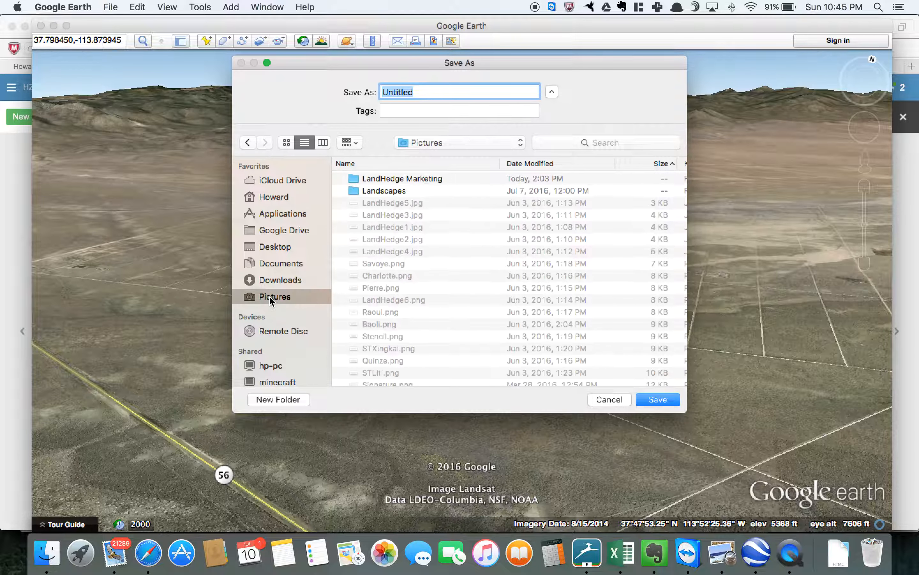
{"action": "left_click", "coordinate": [399, 180]}
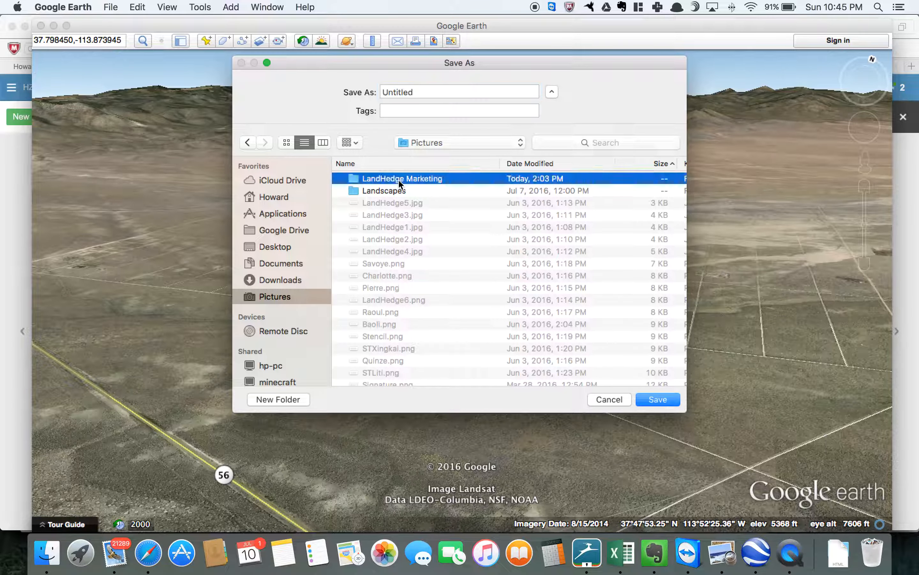
{"action": "double_click", "coordinate": [399, 180]}
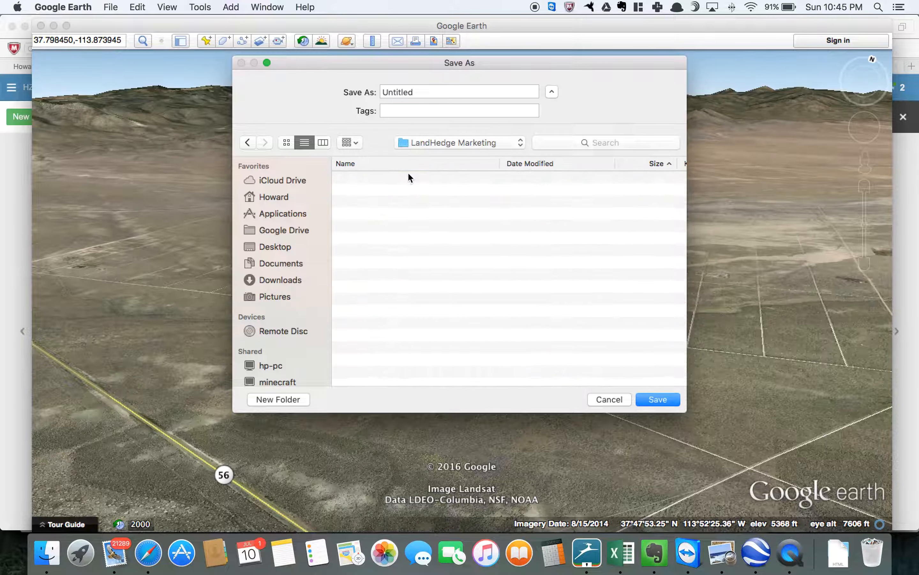
{"action": "double_click", "coordinate": [407, 179]}
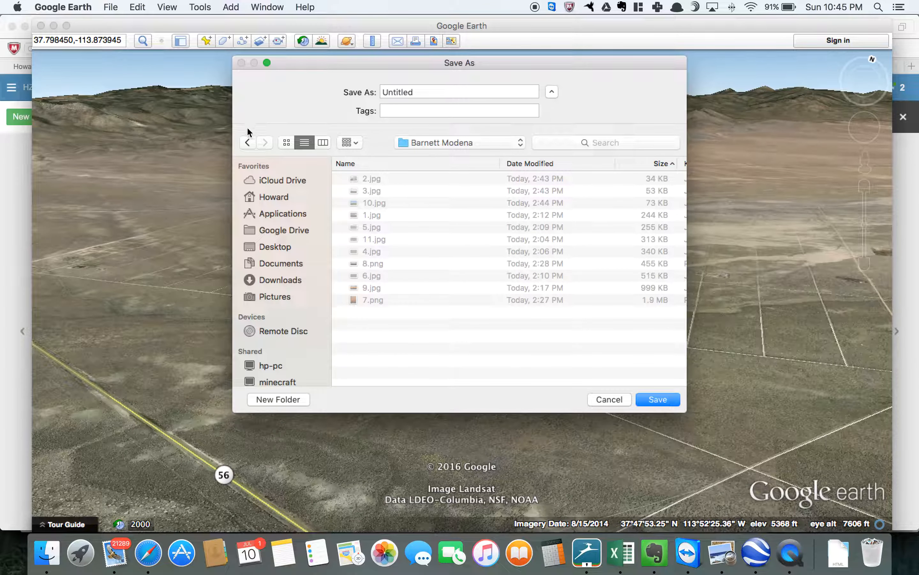
{"action": "left_click", "coordinate": [247, 142]}
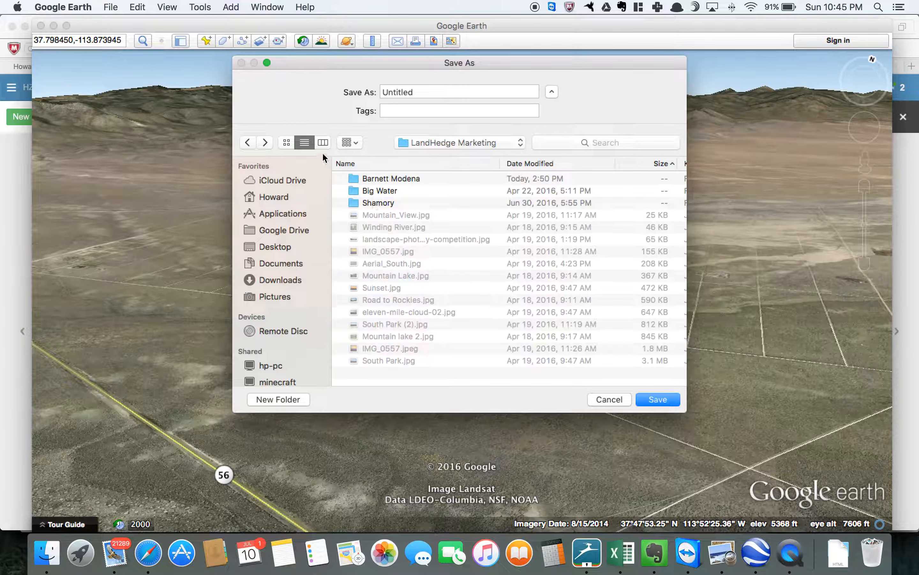
{"action": "left_click", "coordinate": [249, 142]}
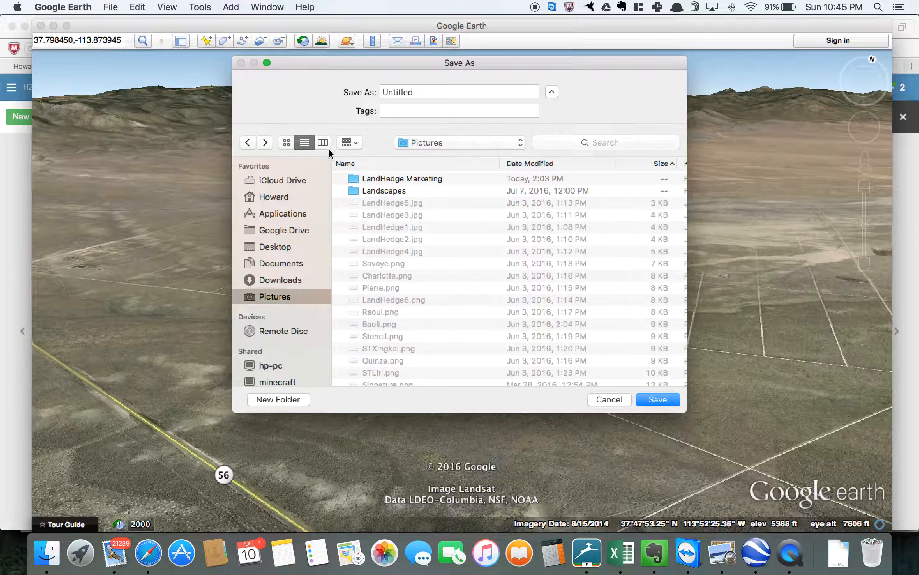
{"action": "double_click", "coordinate": [391, 178]}
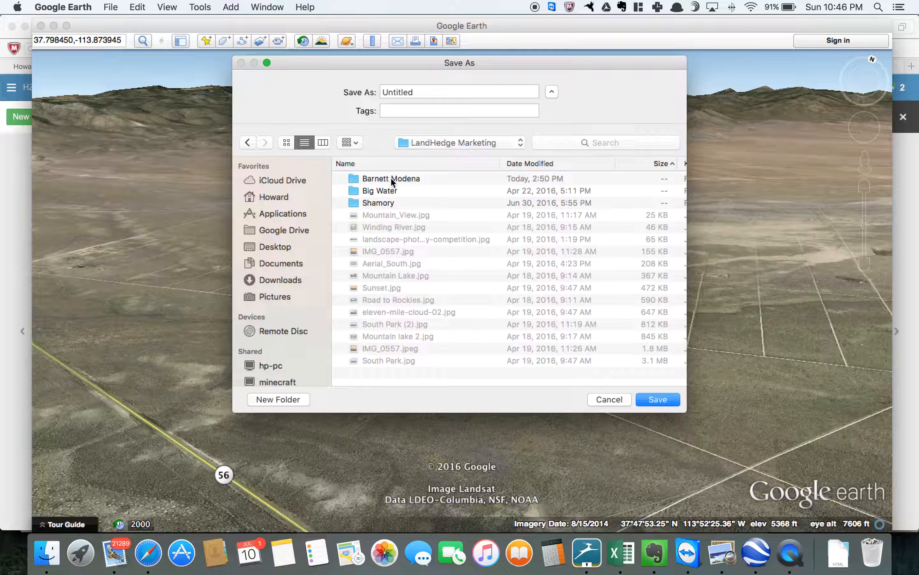
{"action": "double_click", "coordinate": [390, 178]}
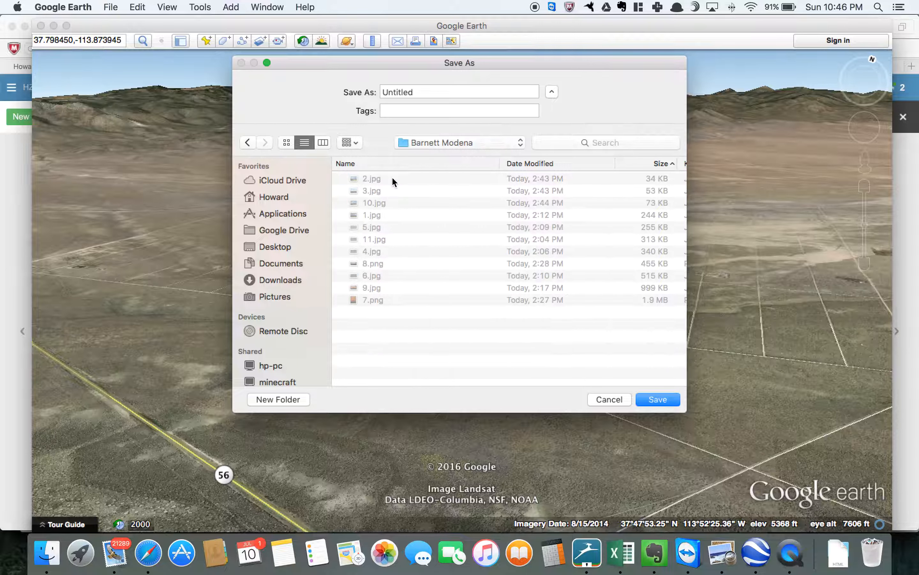
{"action": "double_click", "coordinate": [405, 93]}
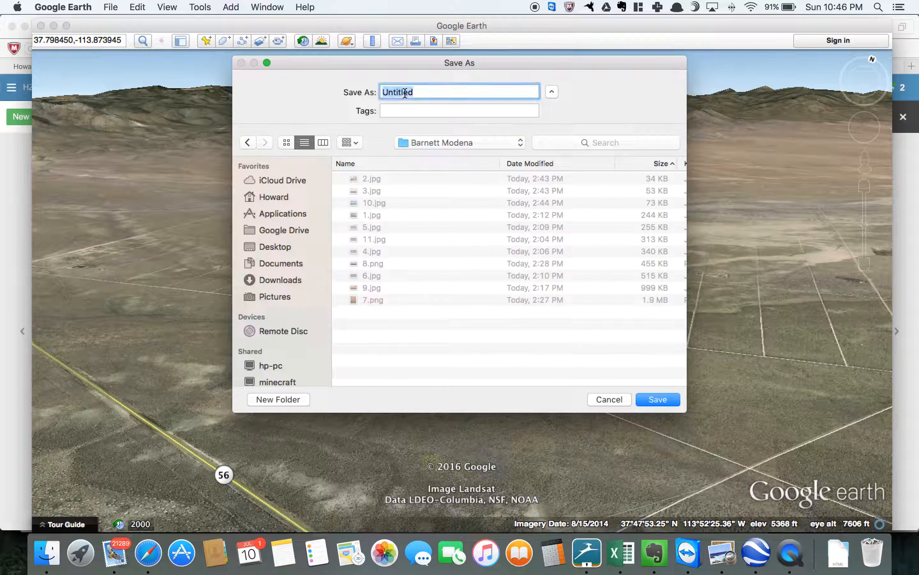
{"action": "type", "text": "GE - View to the North"}
{"action": "key", "text": "Return"}
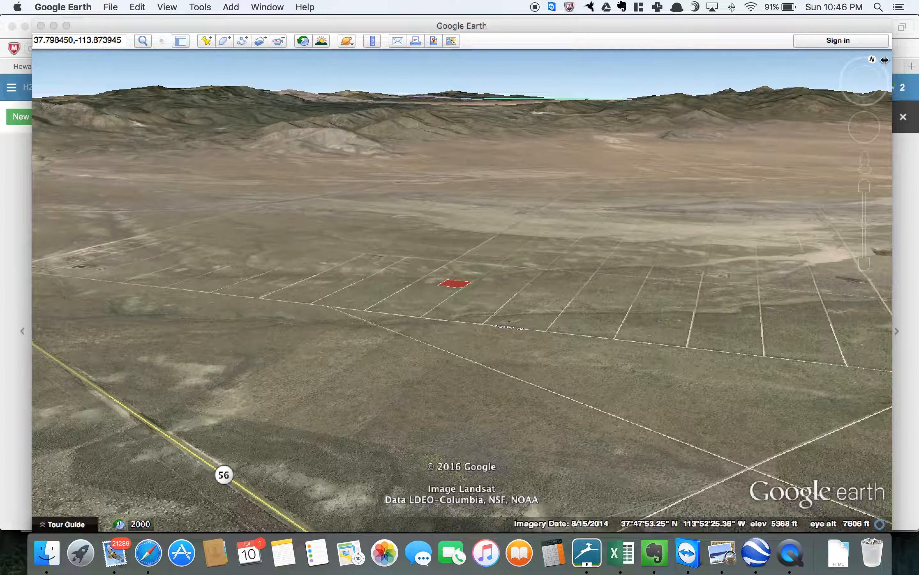
- Examine the landscape around the parcel by turning the tilted view west, east and back towards the north
{"action": "mouse_move", "coordinate": [873, 60]}
{"action": "left_click_drag", "start_coordinate": [873, 57], "coordinate": [884, 86]}
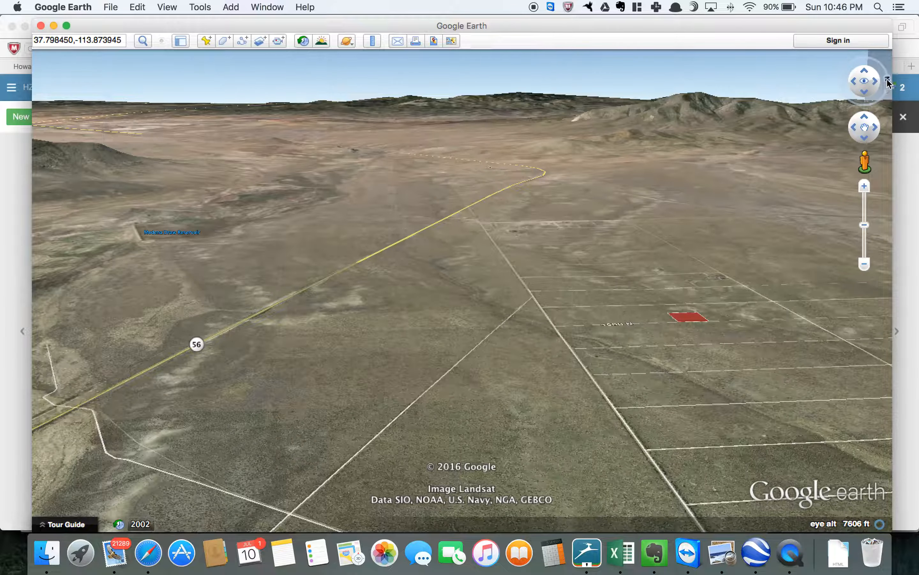
{"action": "mouse_move", "coordinate": [888, 81]}
{"action": "left_mouse_down"}
{"action": "mouse_move", "coordinate": [869, 106]}
{"action": "mouse_move", "coordinate": [849, 83]}
{"action": "left_mouse_up"}
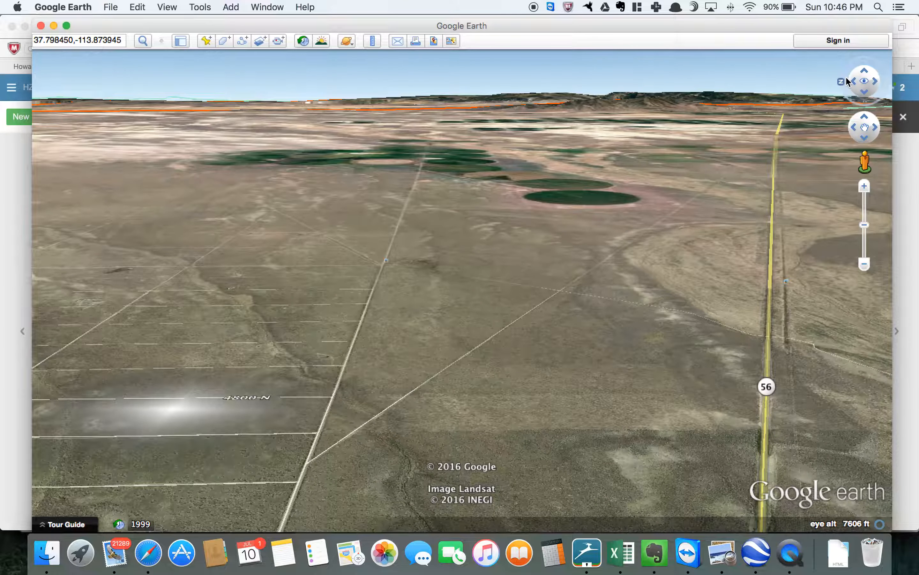
{"action": "left_click_drag", "start_coordinate": [846, 76], "coordinate": [844, 68]}
{"action": "left_click_drag", "start_coordinate": [845, 69], "coordinate": [846, 7]}
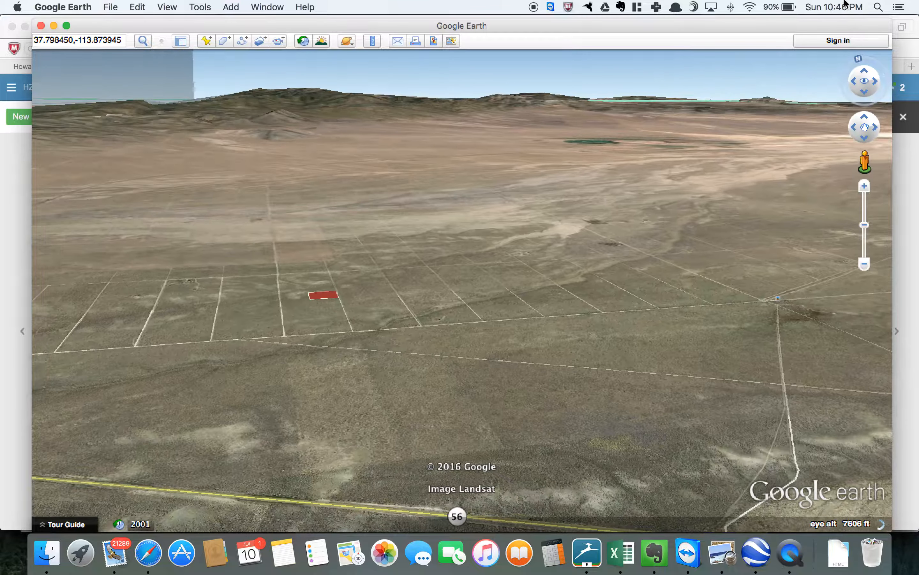
- Frame a steep close-up of the red parcel, with the whole polygon and the adjoining road in view
{"action": "left_click", "coordinate": [864, 90]}
{"action": "left_click_drag", "start_coordinate": [865, 94], "coordinate": [864, 94]}
{"action": "left_click_drag", "start_coordinate": [516, 71], "coordinate": [682, 231]}
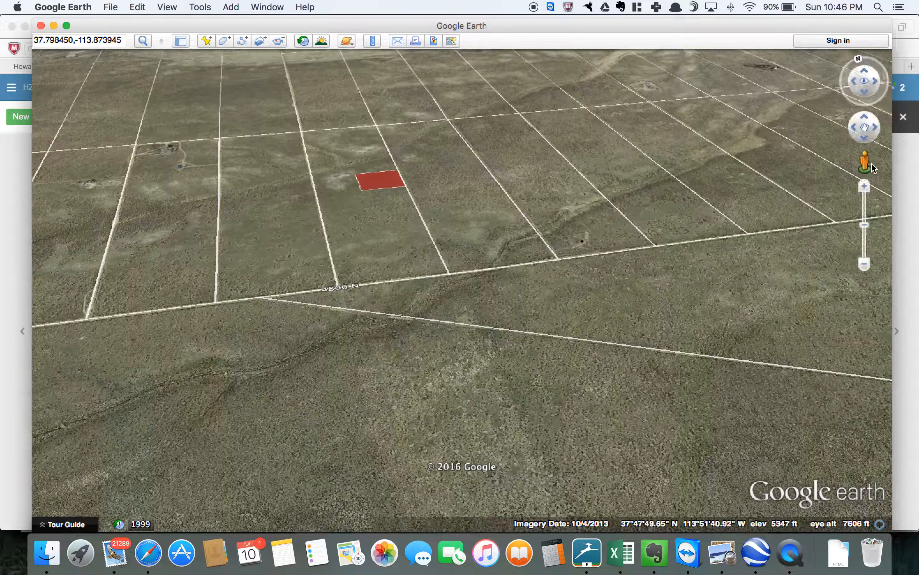
{"action": "left_click", "coordinate": [864, 186]}
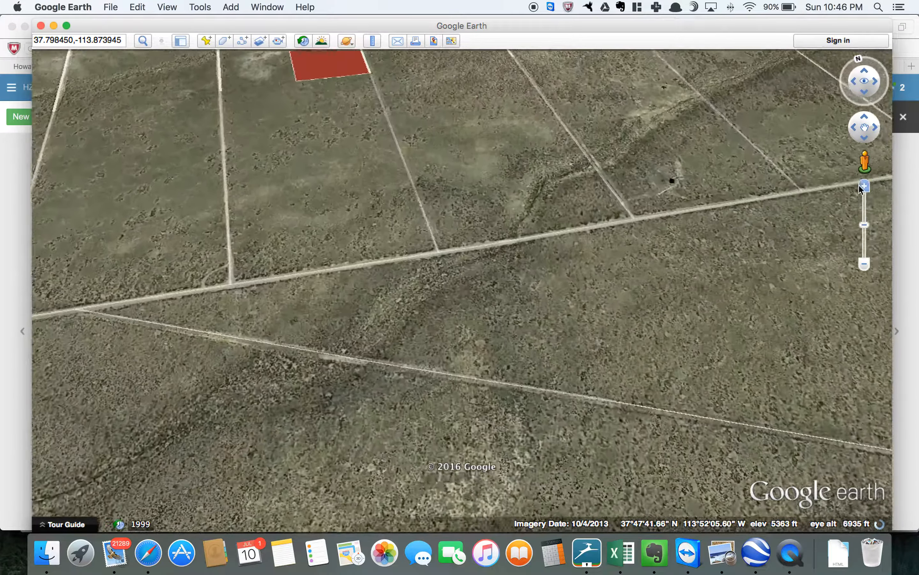
{"action": "left_click_drag", "start_coordinate": [446, 210], "coordinate": [644, 525]}
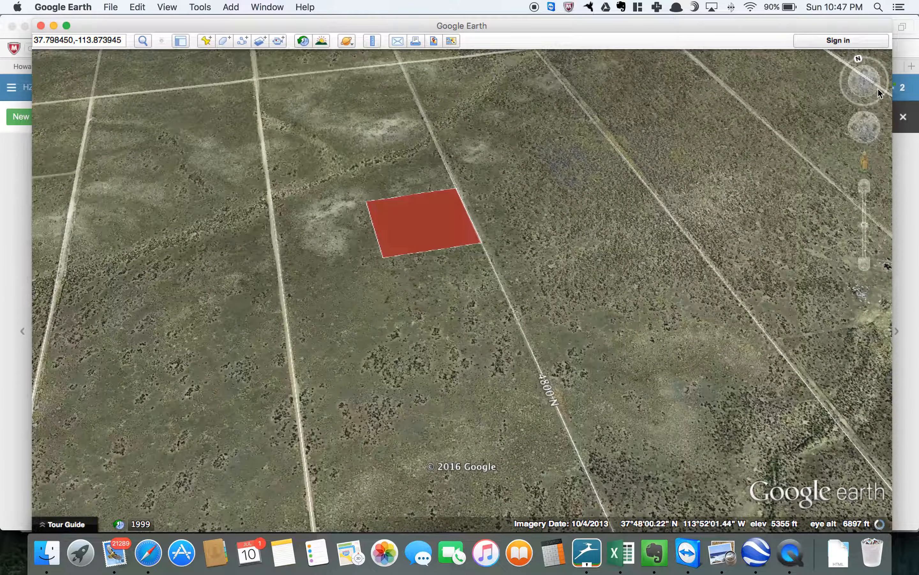
{"action": "left_click", "coordinate": [865, 186]}
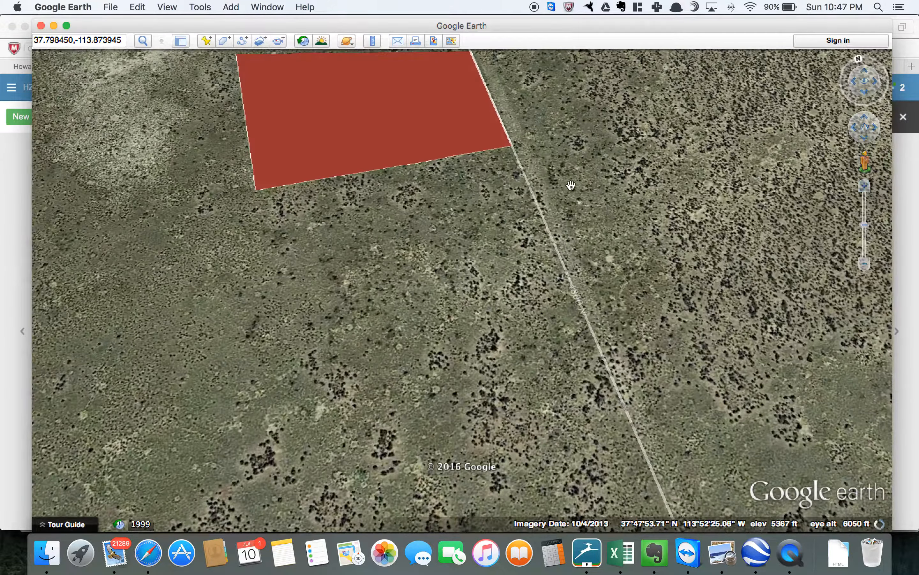
{"action": "left_click_drag", "start_coordinate": [570, 185], "coordinate": [715, 368]}
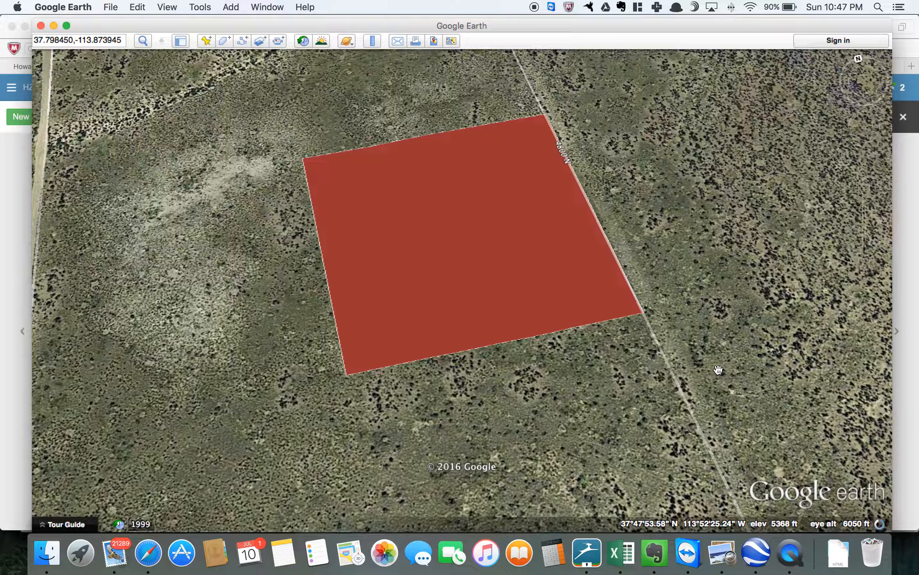
- Set the fill opacity of the red parcel polygon to 50% so the ground imagery shows through
{"action": "right_click", "coordinate": [456, 263]}
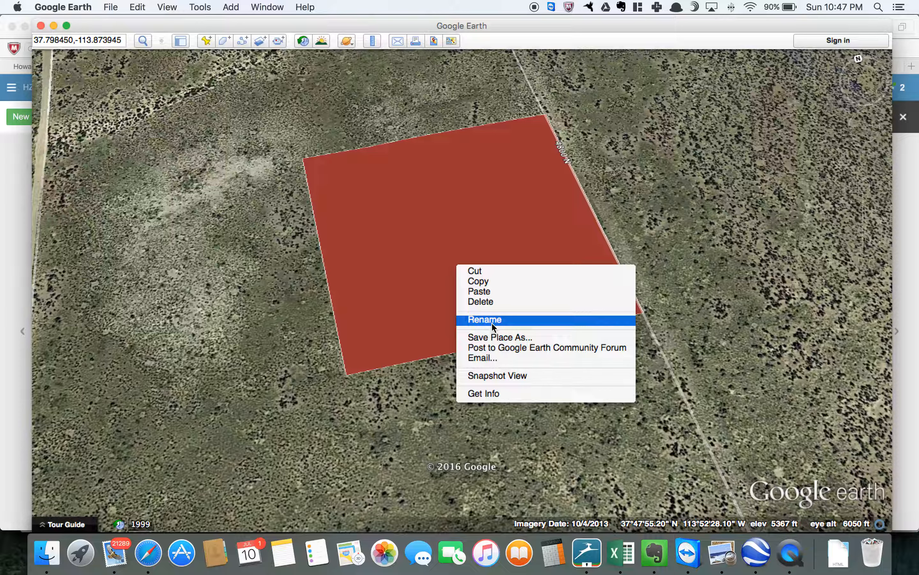
{"action": "left_click", "coordinate": [382, 247]}
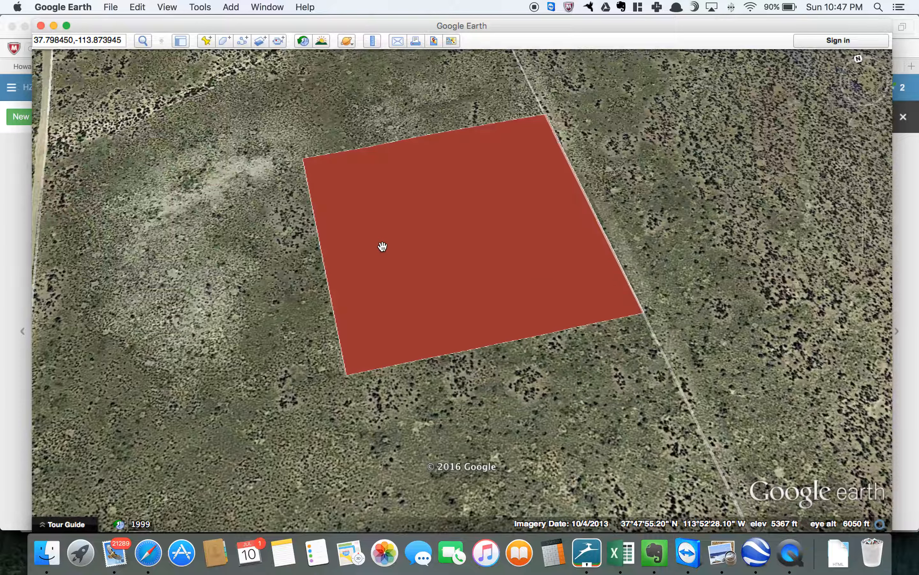
{"action": "scroll", "coordinate": [383, 246], "scroll_direction": "up", "scroll_amount": 1}
{"action": "scroll", "coordinate": [391, 249], "scroll_direction": "up", "scroll_amount": 3}
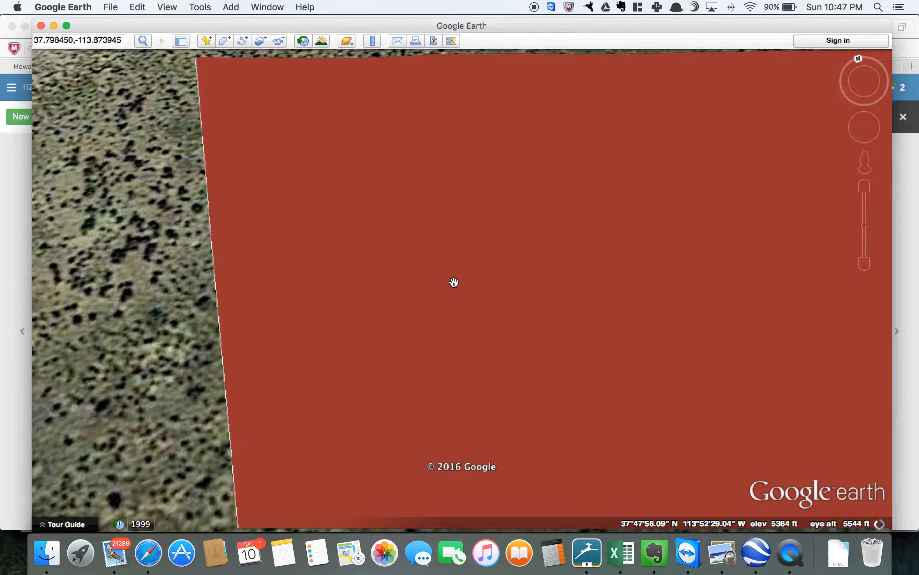
{"action": "right_click", "coordinate": [454, 283]}
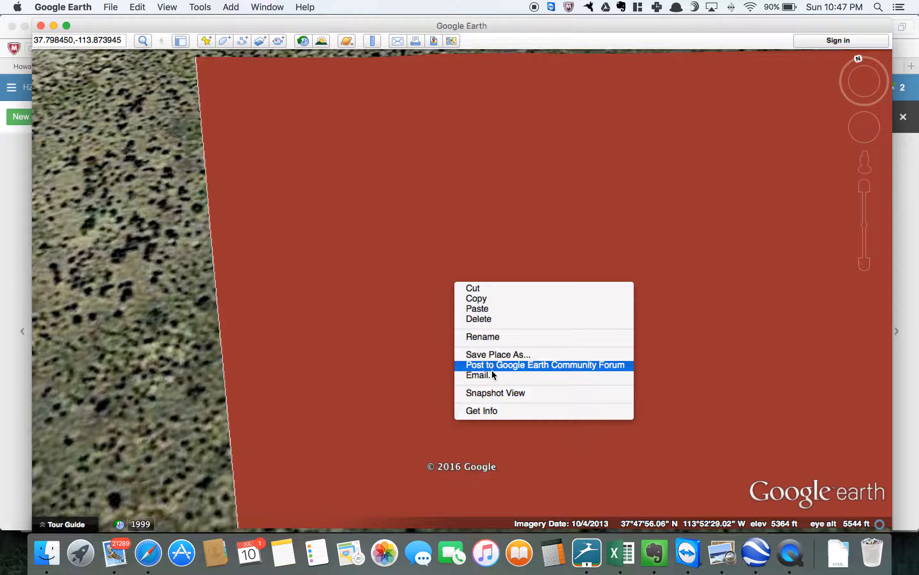
{"action": "left_click", "coordinate": [494, 411]}
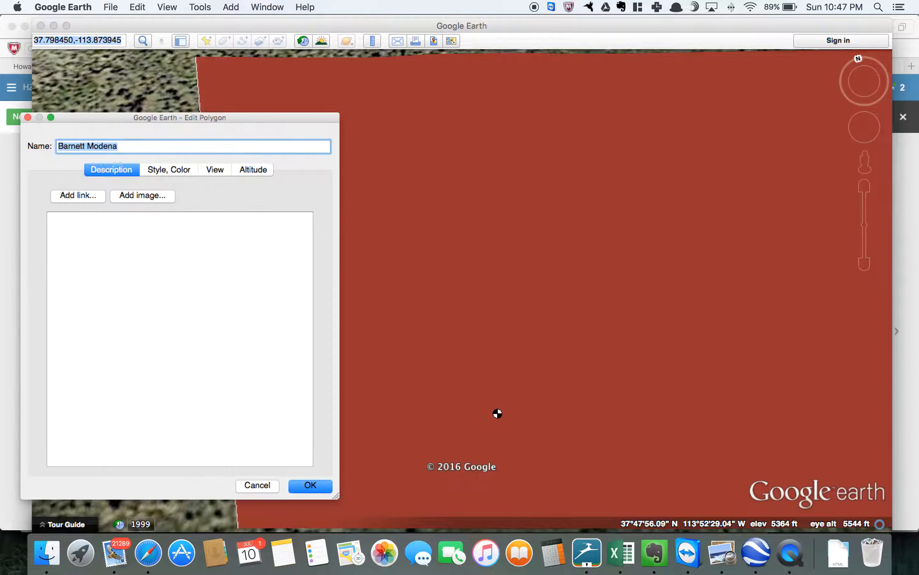
{"action": "left_click", "coordinate": [182, 169]}
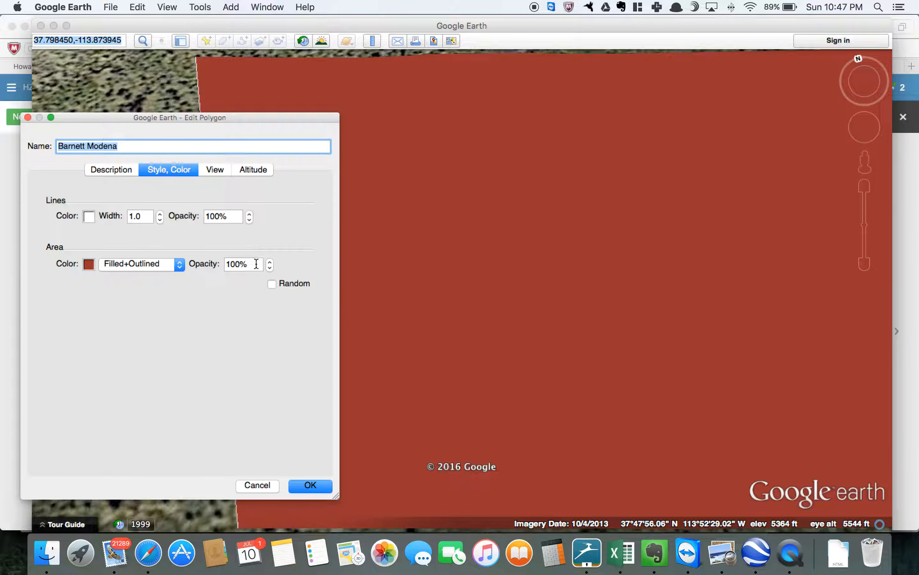
{"action": "left_click_drag", "start_coordinate": [255, 265], "coordinate": [210, 259]}
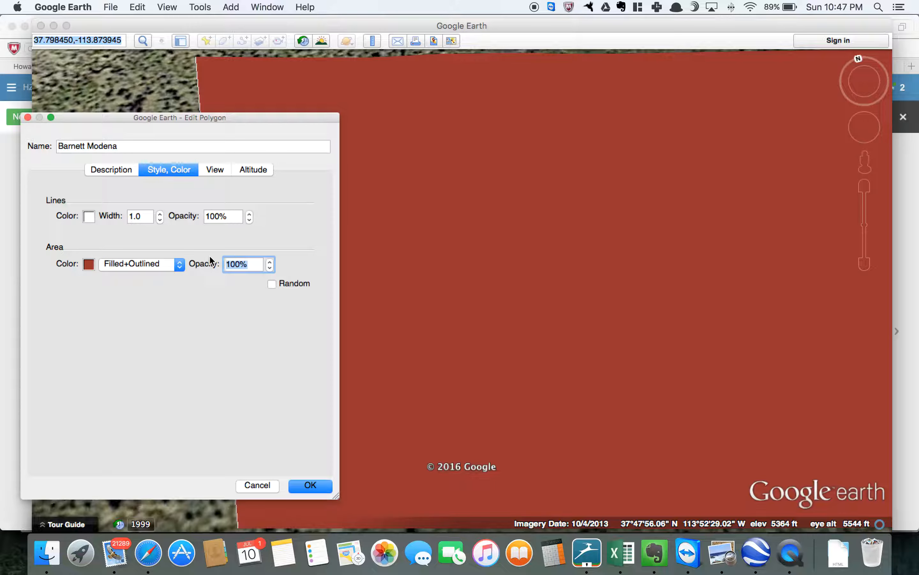
{"action": "type", "text": "25"}
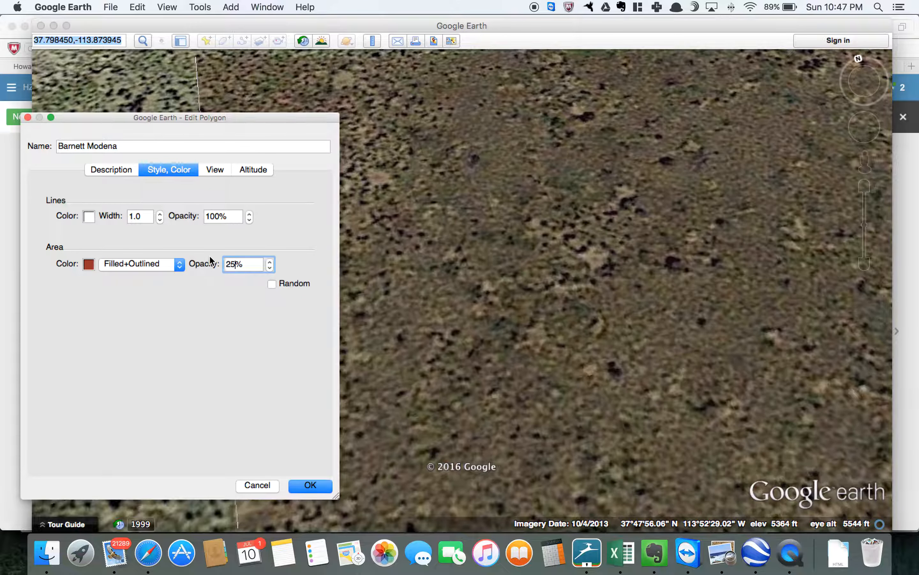
{"action": "key", "text": "BackSpace"}
{"action": "key", "text": "BackSpace"}
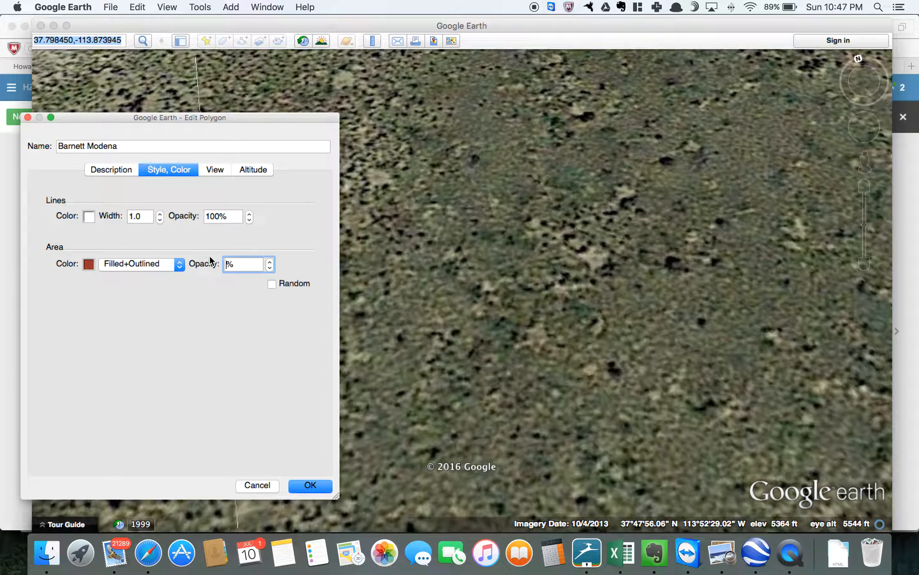
{"action": "type", "text": "50"}
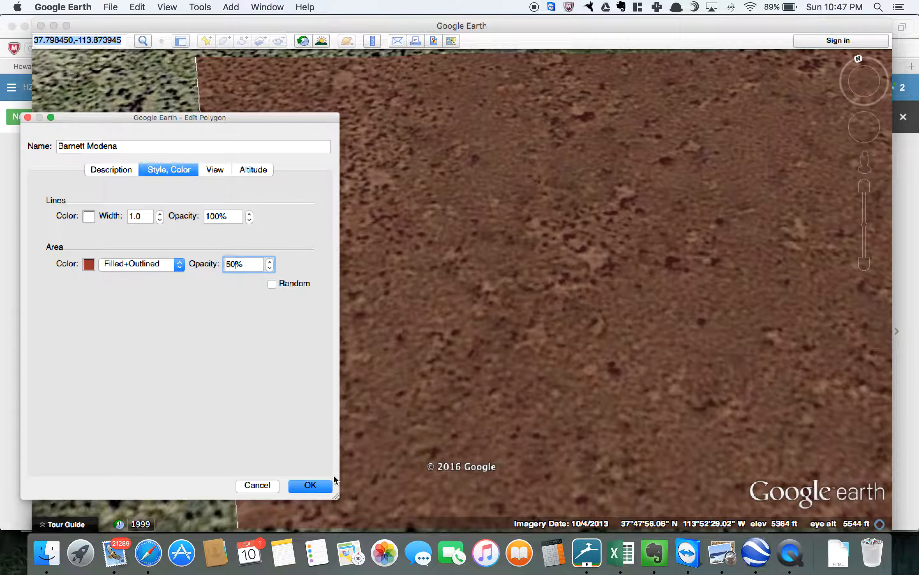
{"action": "left_click", "coordinate": [317, 487]}
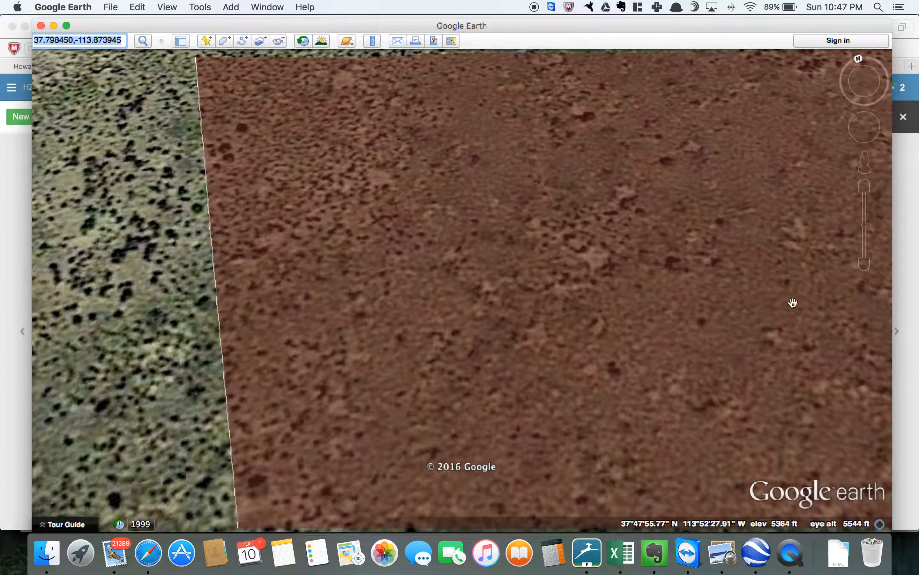
- Examine the wider area around the parcel, Modena and Highway 56 for geotagged landscape photos
{"action": "left_click", "coordinate": [864, 264]}
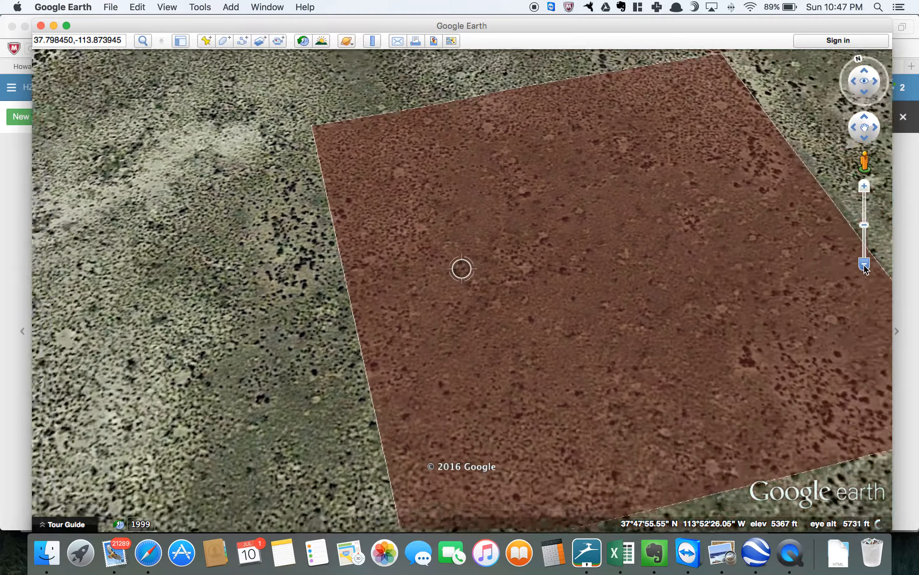
{"action": "left_click", "coordinate": [864, 263]}
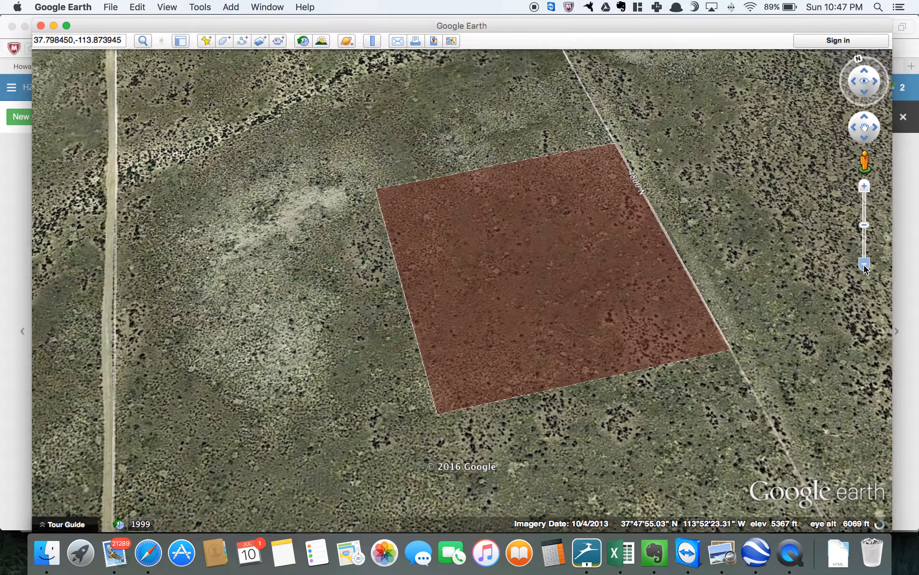
{"action": "left_click", "coordinate": [865, 264]}
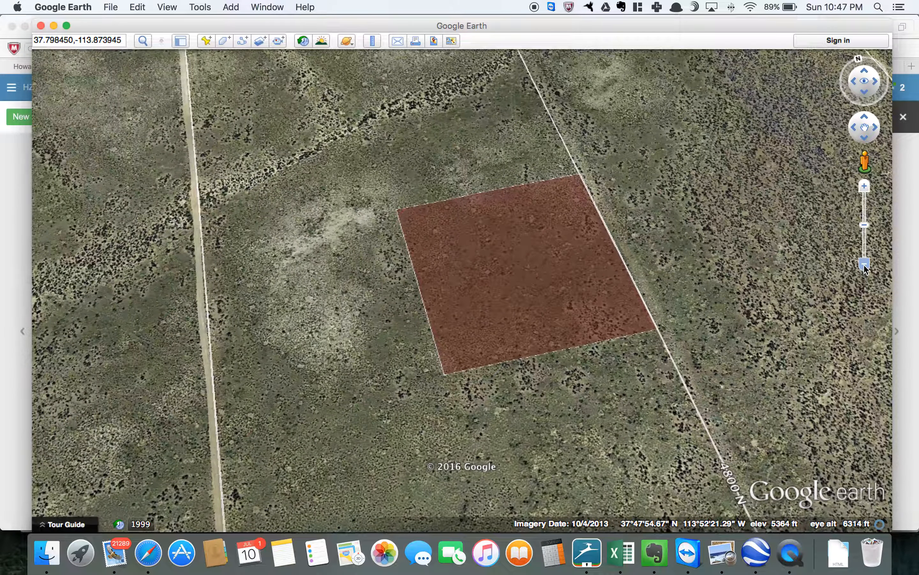
{"action": "left_click", "coordinate": [865, 264]}
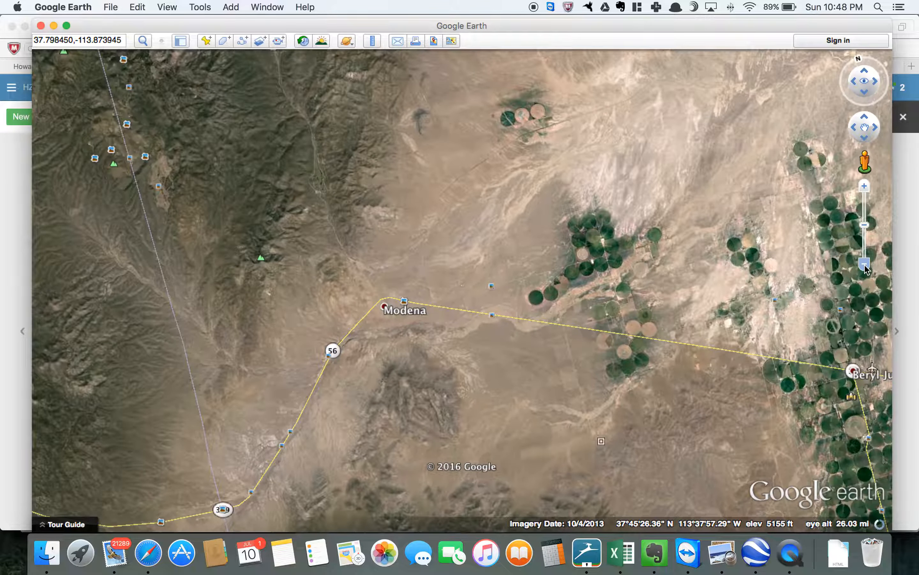
{"action": "left_click_drag", "start_coordinate": [685, 270], "coordinate": [622, 316]}
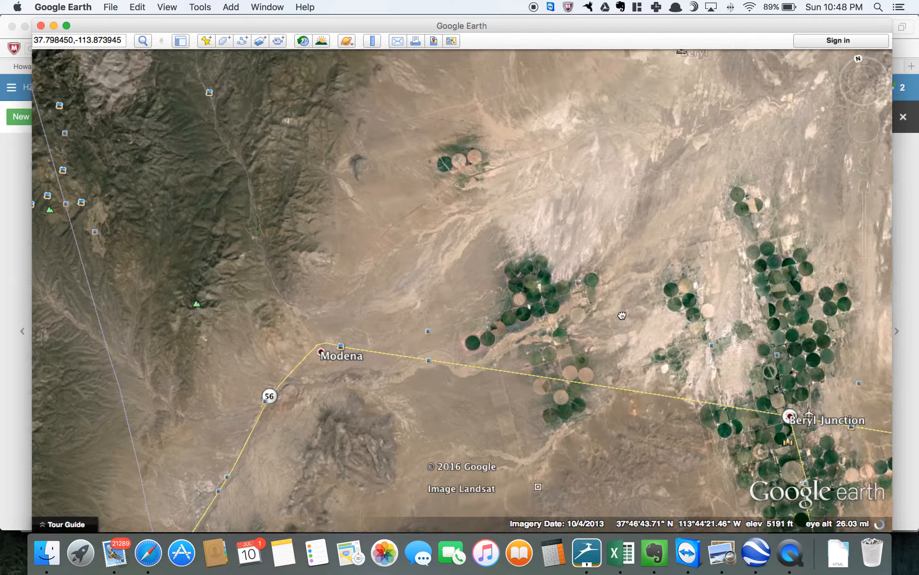
{"action": "left_click", "coordinate": [867, 190]}
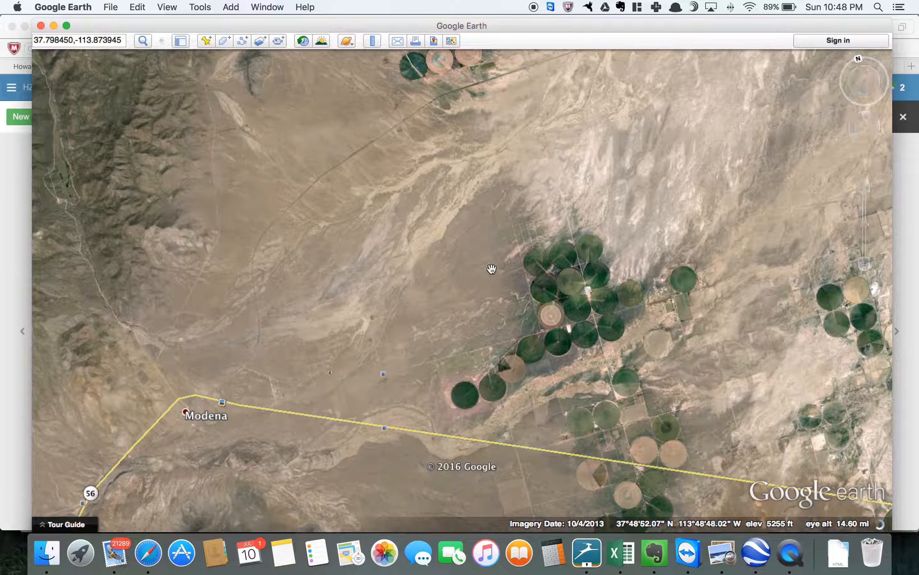
{"action": "left_click_drag", "start_coordinate": [491, 270], "coordinate": [587, 273]}
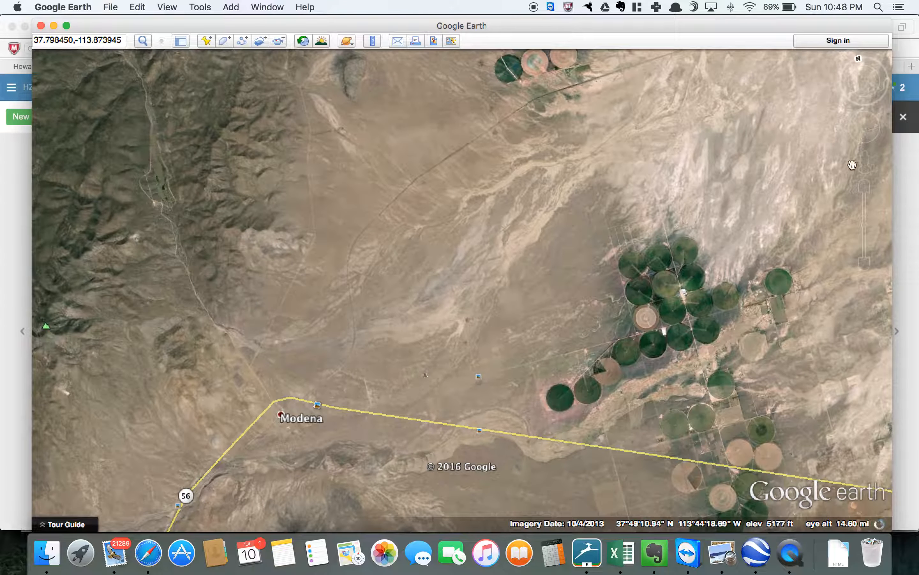
{"action": "mouse_move", "coordinate": [866, 163]}
{"action": "left_click", "coordinate": [866, 189]}
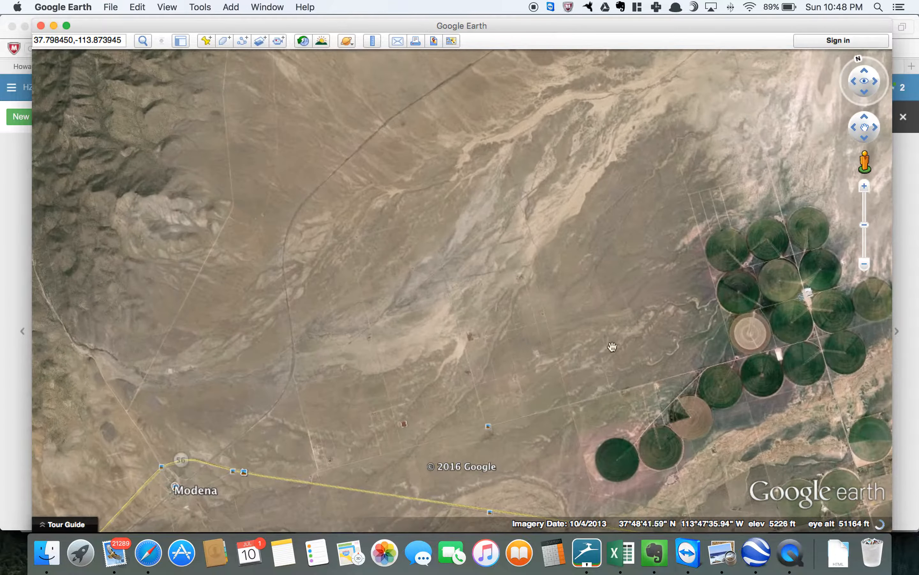
{"action": "left_click_drag", "start_coordinate": [564, 372], "coordinate": [579, 323]}
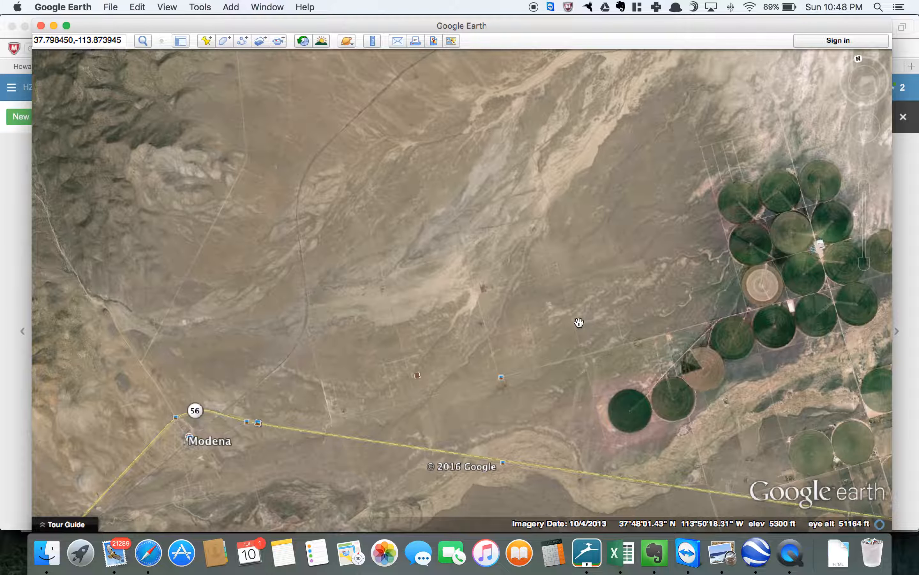
{"action": "left_click_drag", "start_coordinate": [579, 323], "coordinate": [627, 212]}
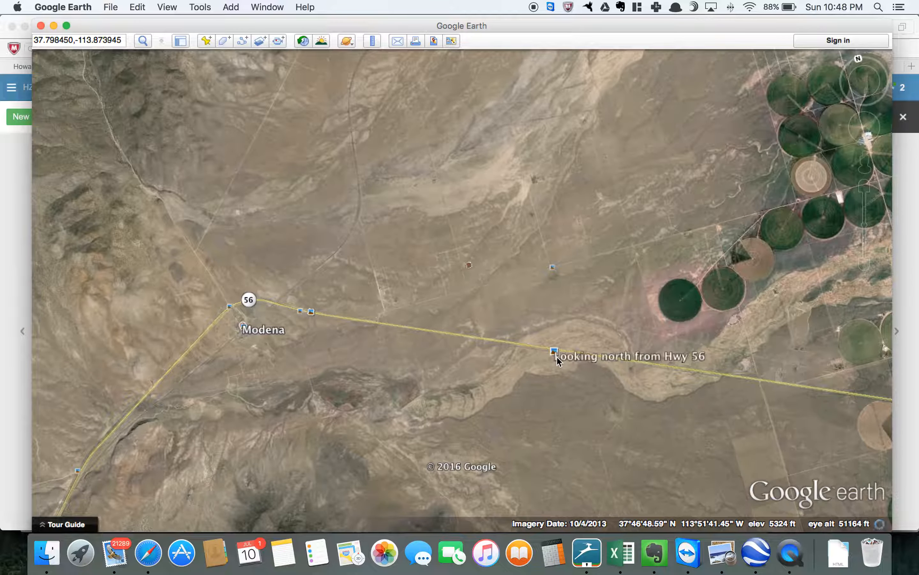
- Open the geotagged photo "Dawn in along Highway 56" just east of Modena and display its original-size image from Panoramio
{"action": "left_click", "coordinate": [310, 312]}
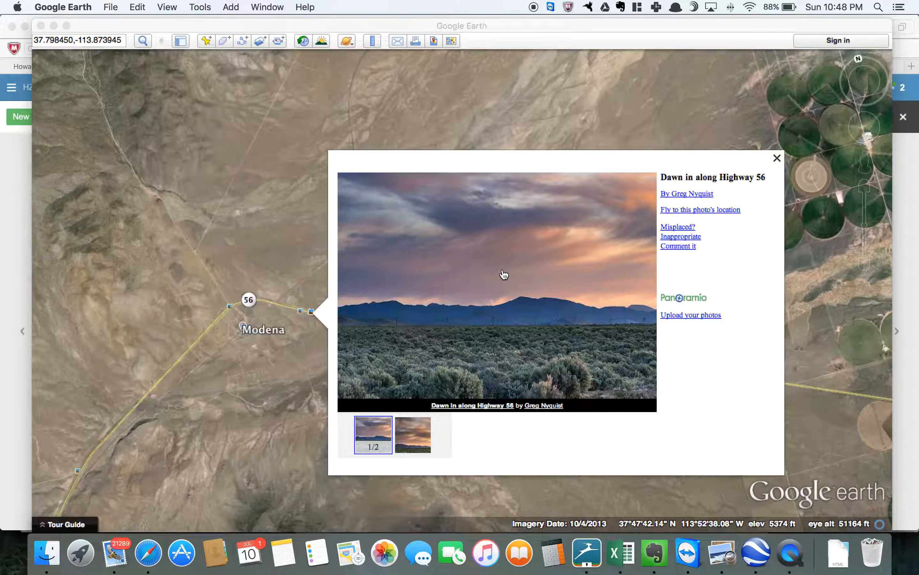
{"action": "key", "text": "Escape"}
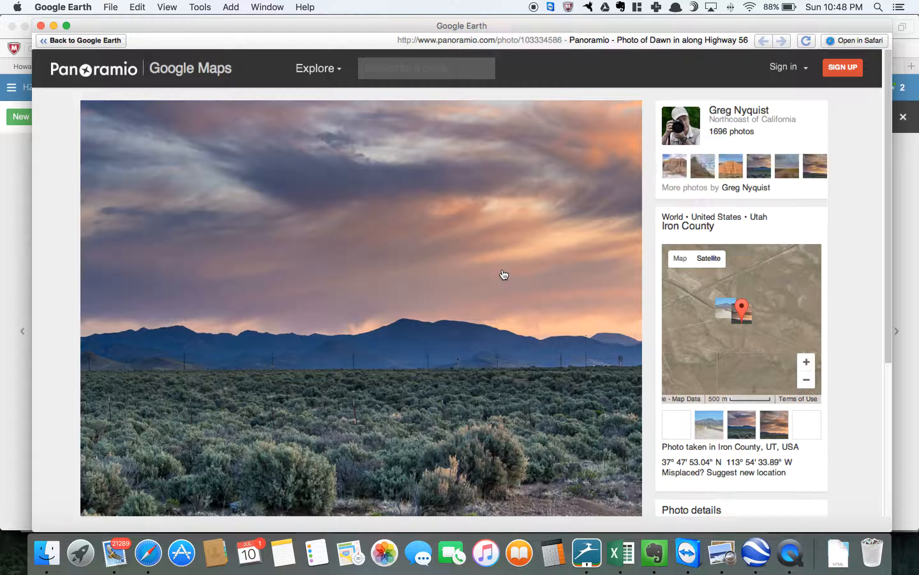
{"action": "left_click", "coordinate": [463, 251]}
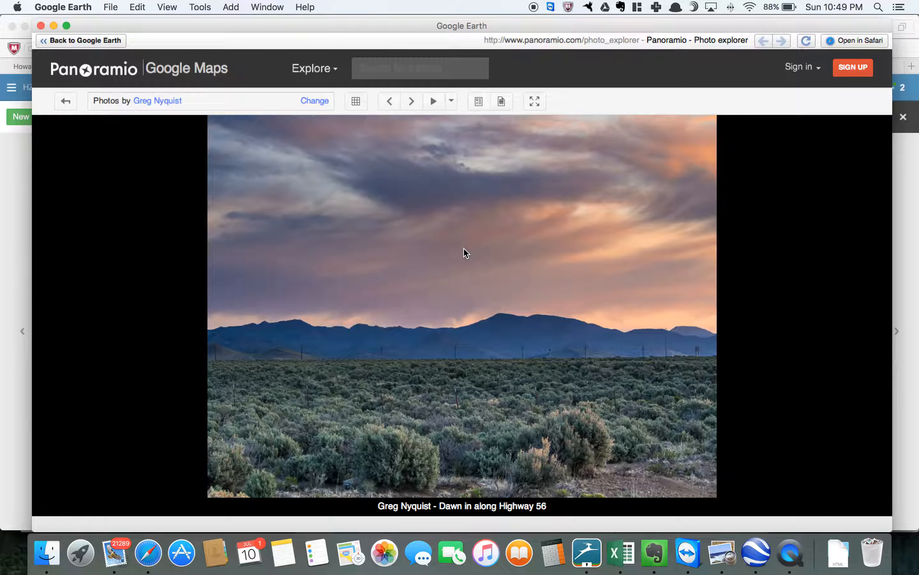
{"action": "left_click", "coordinate": [480, 102]}
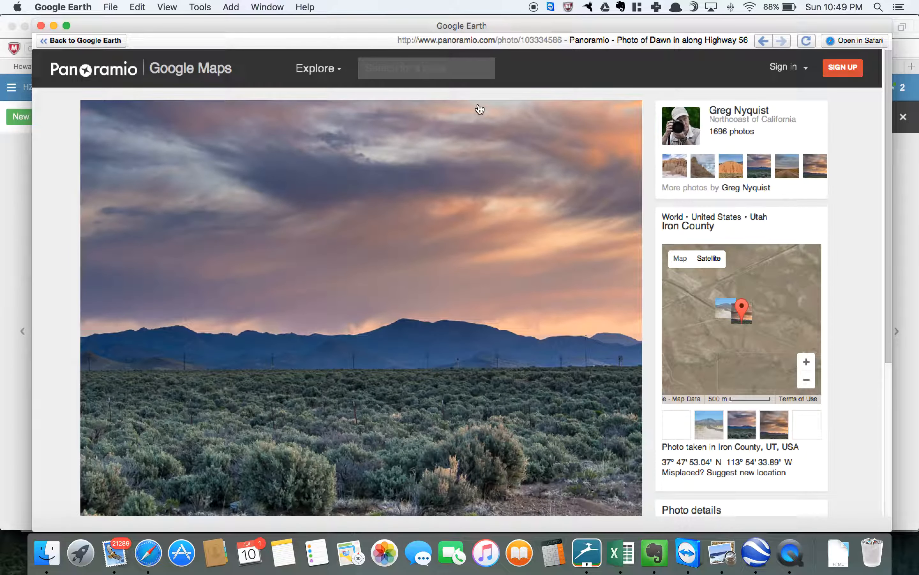
{"action": "left_click", "coordinate": [439, 212]}
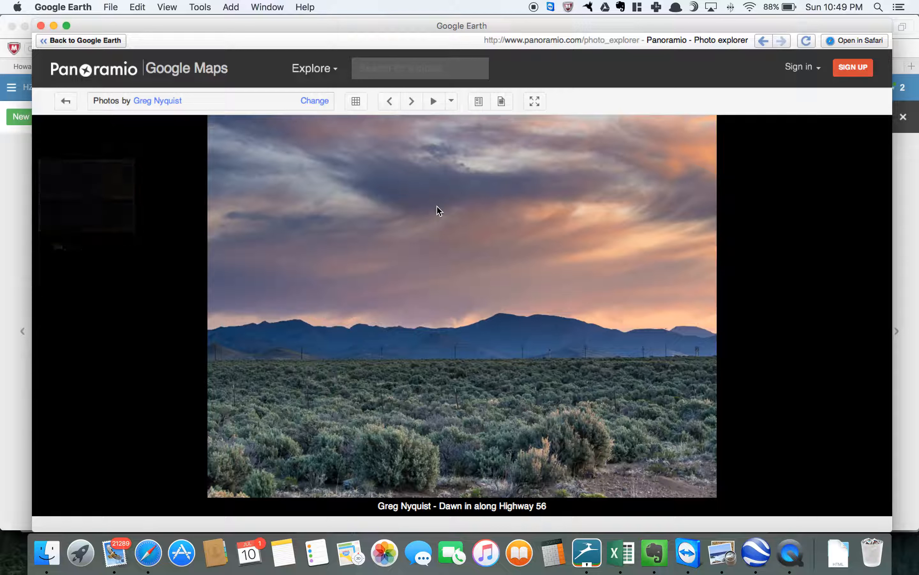
{"action": "right_click", "coordinate": [437, 206]}
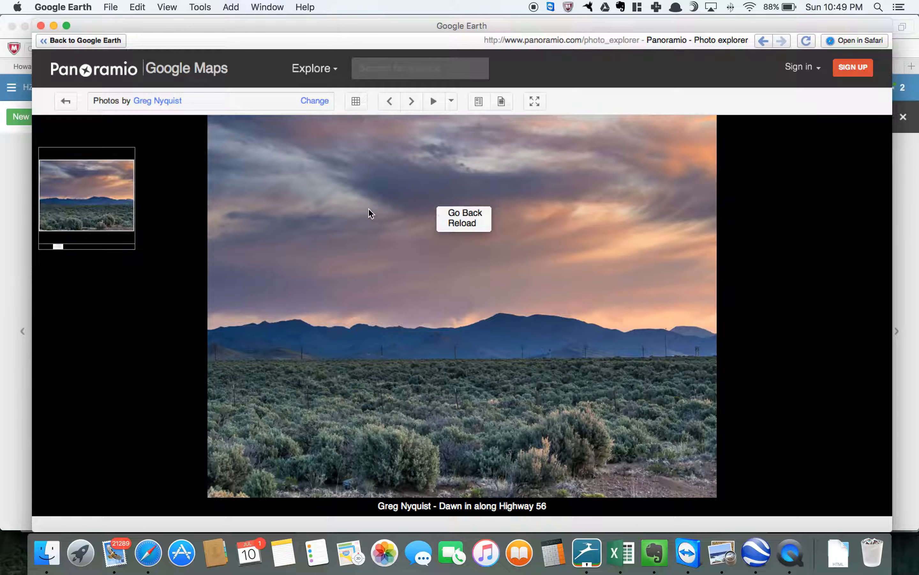
{"action": "left_click", "coordinate": [355, 206]}
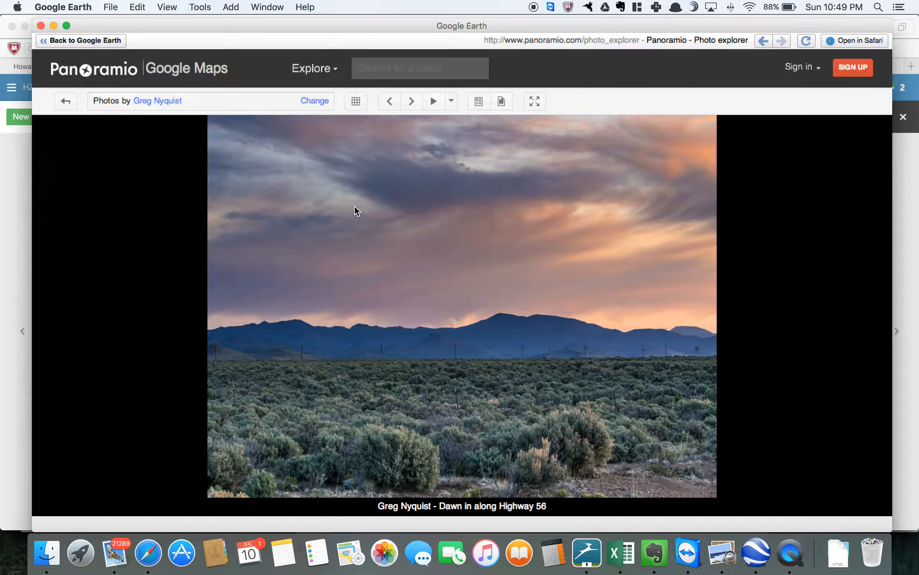
{"action": "left_click", "coordinate": [501, 102]}
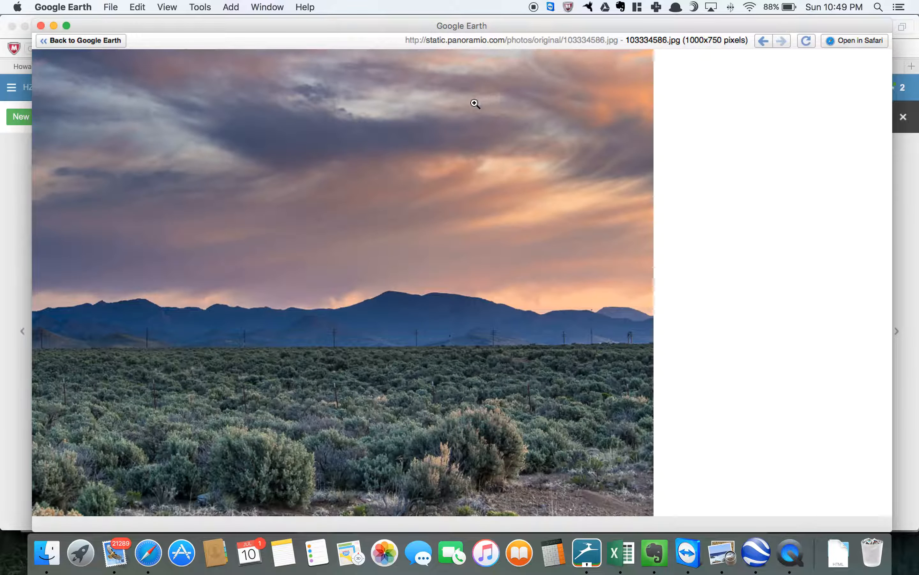
- Open the original dawn photo in Safari and save the image to the Modena property folder
{"action": "right_click", "coordinate": [364, 195]}
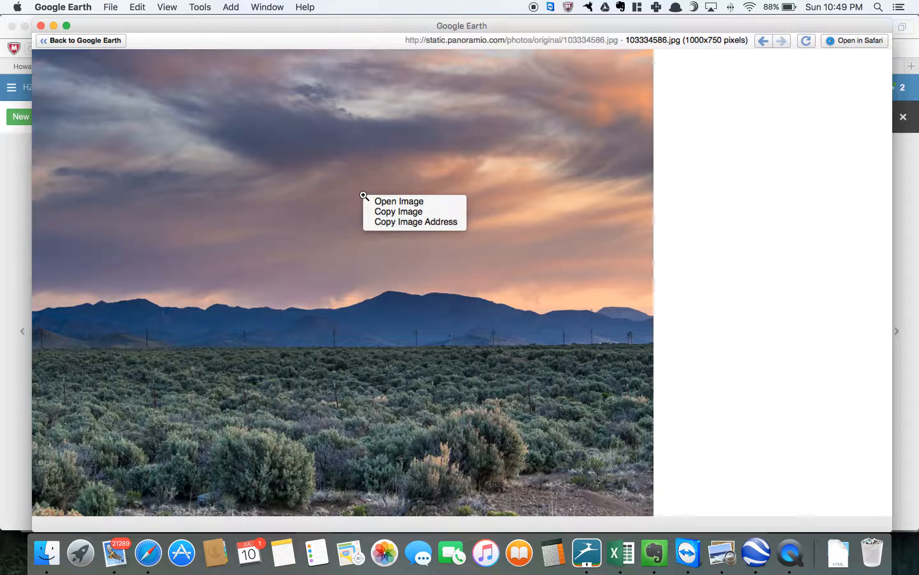
{"action": "left_click", "coordinate": [288, 194]}
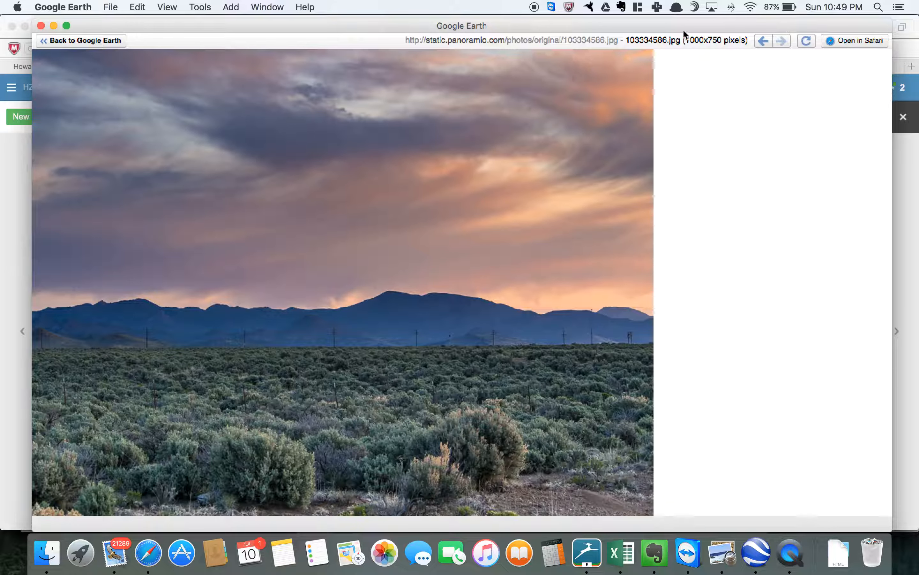
{"action": "left_click", "coordinate": [855, 40]}
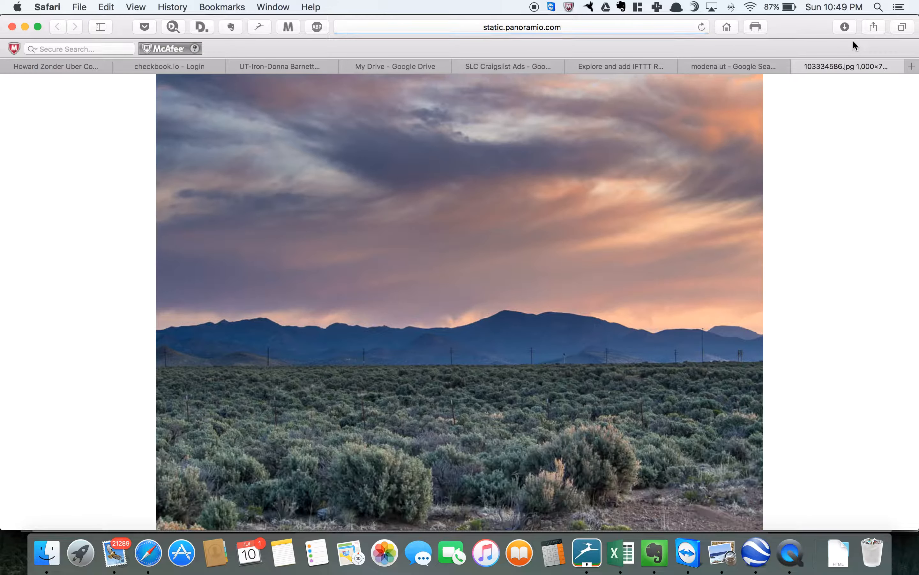
{"action": "left_click", "coordinate": [509, 183]}
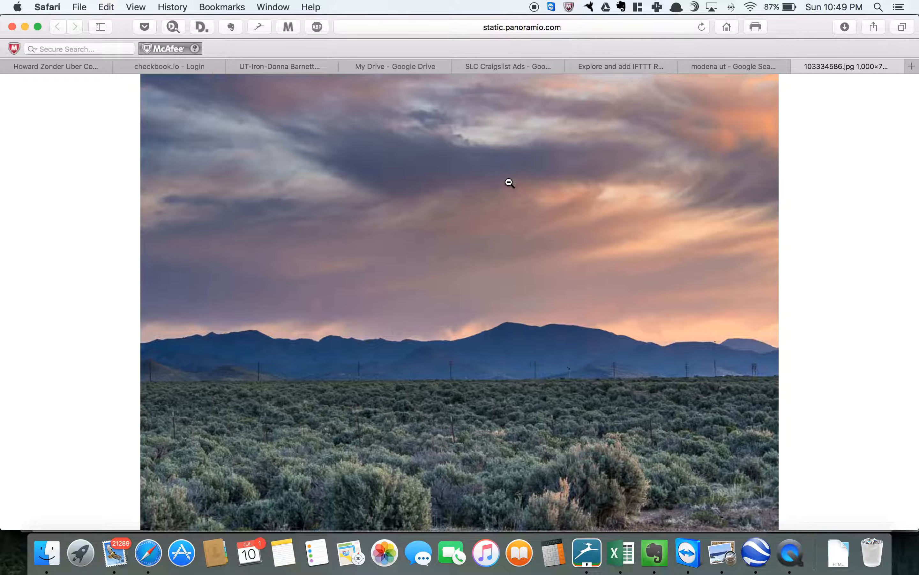
{"action": "right_click", "coordinate": [509, 183]}
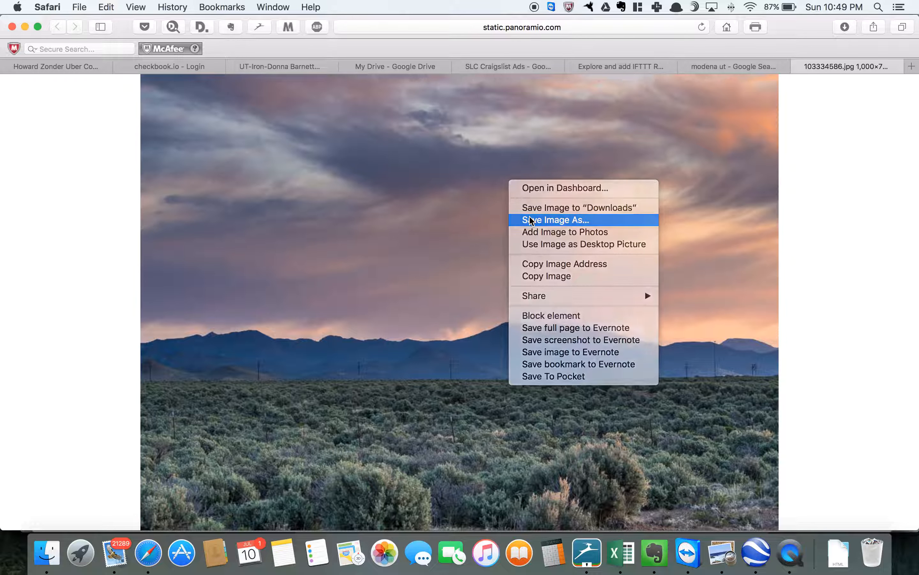
{"action": "left_click", "coordinate": [551, 220]}
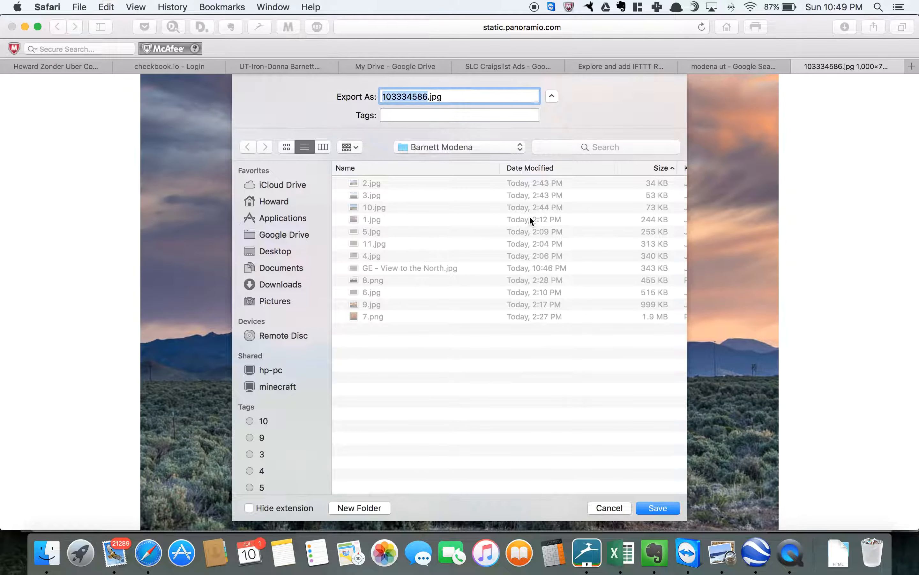